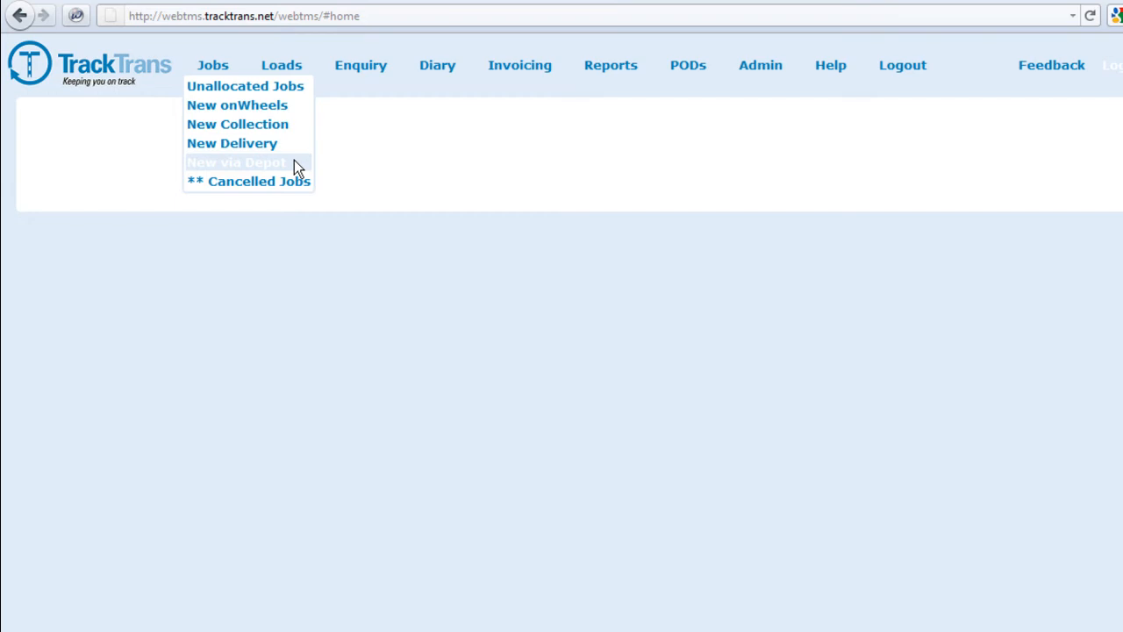
Start a new onWheels job for customer TRACKTRANS and confirm its short name TTEPOD.
click(297, 107)
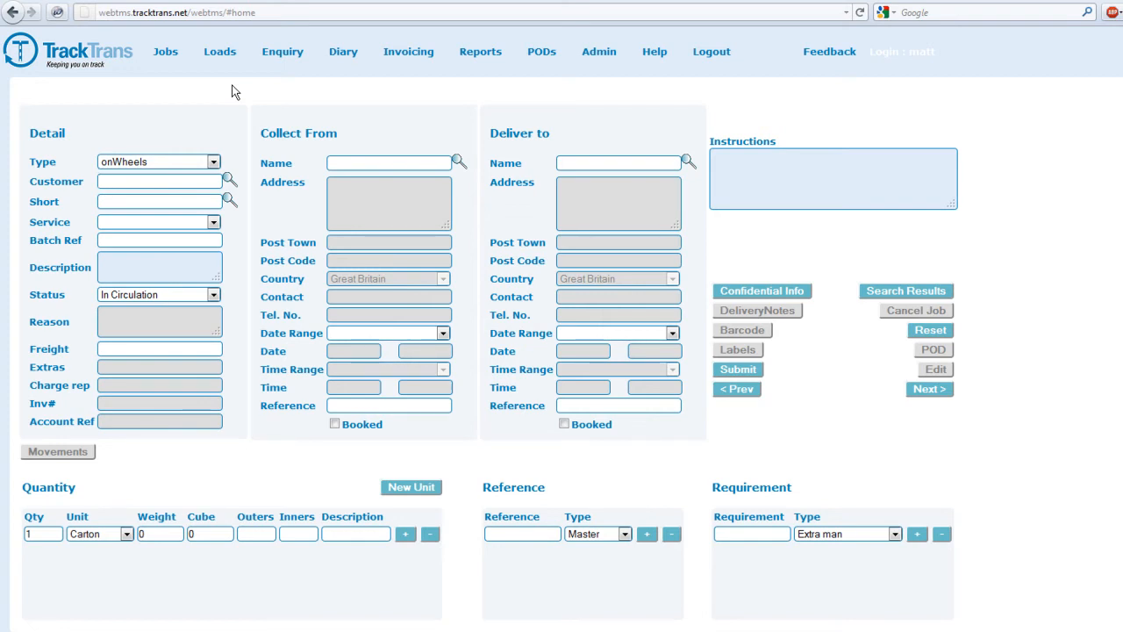
click(229, 179)
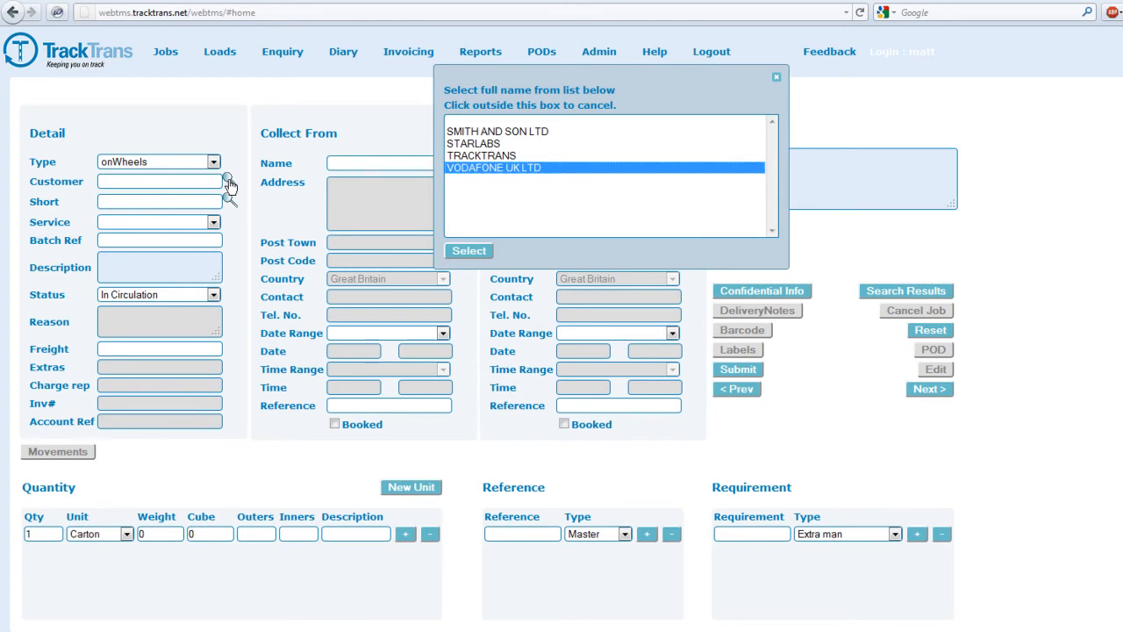
click(217, 182)
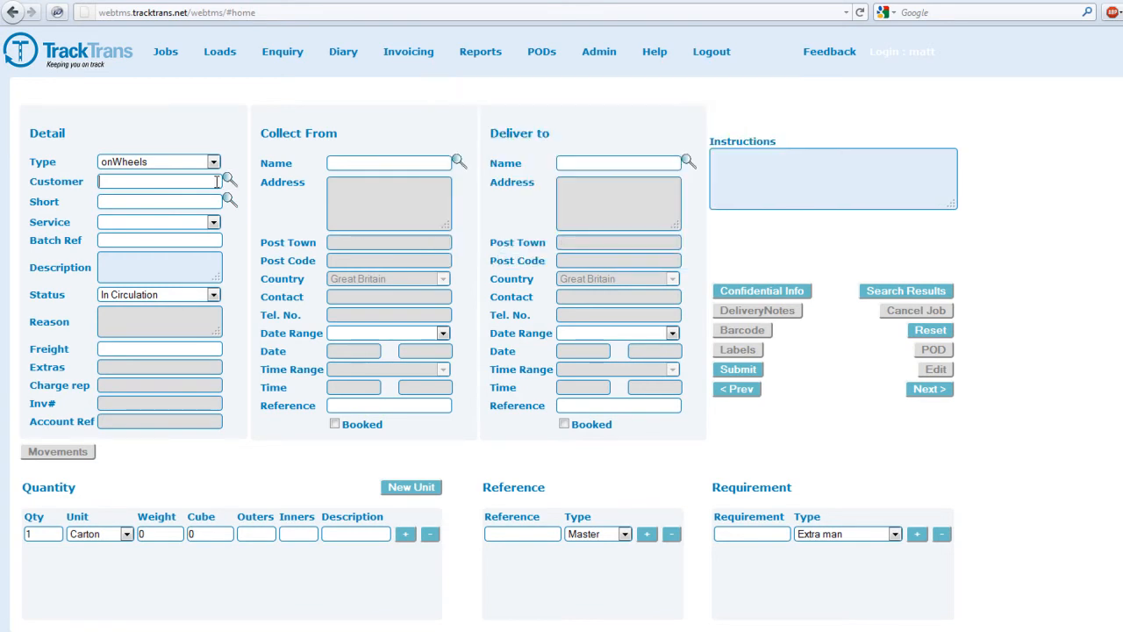
text(track)
key(Return)
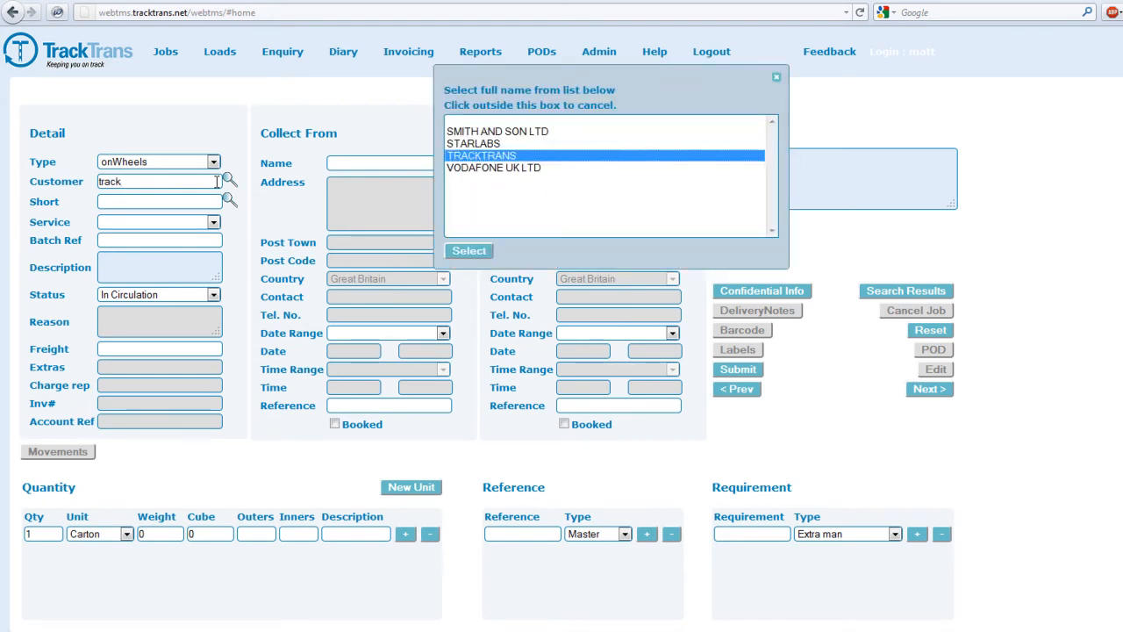
key(Return)
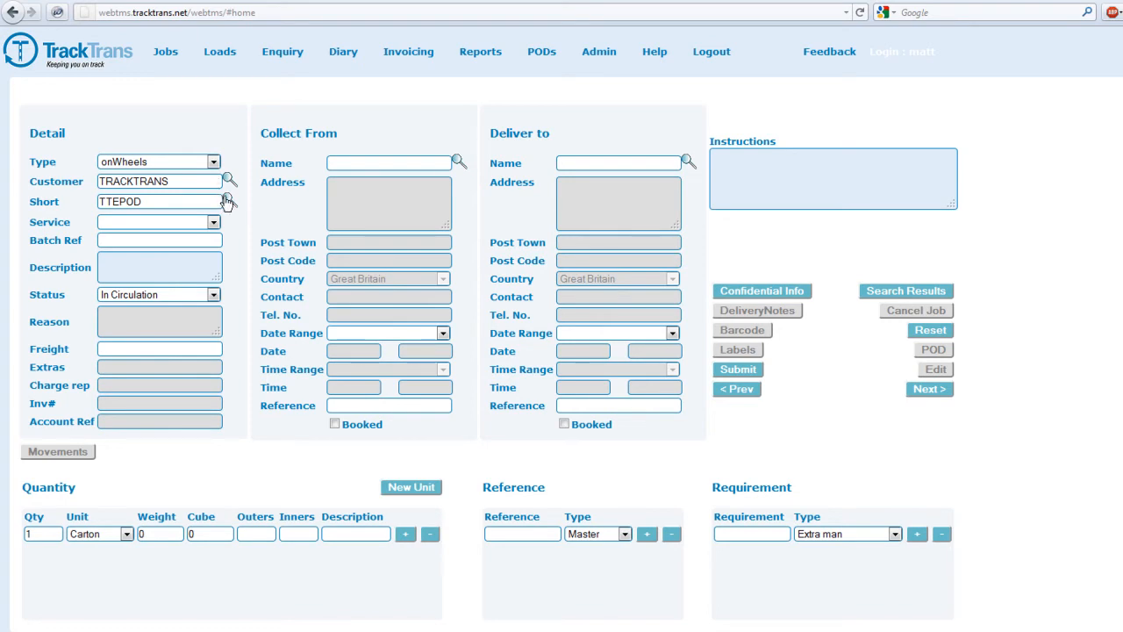
click(228, 200)
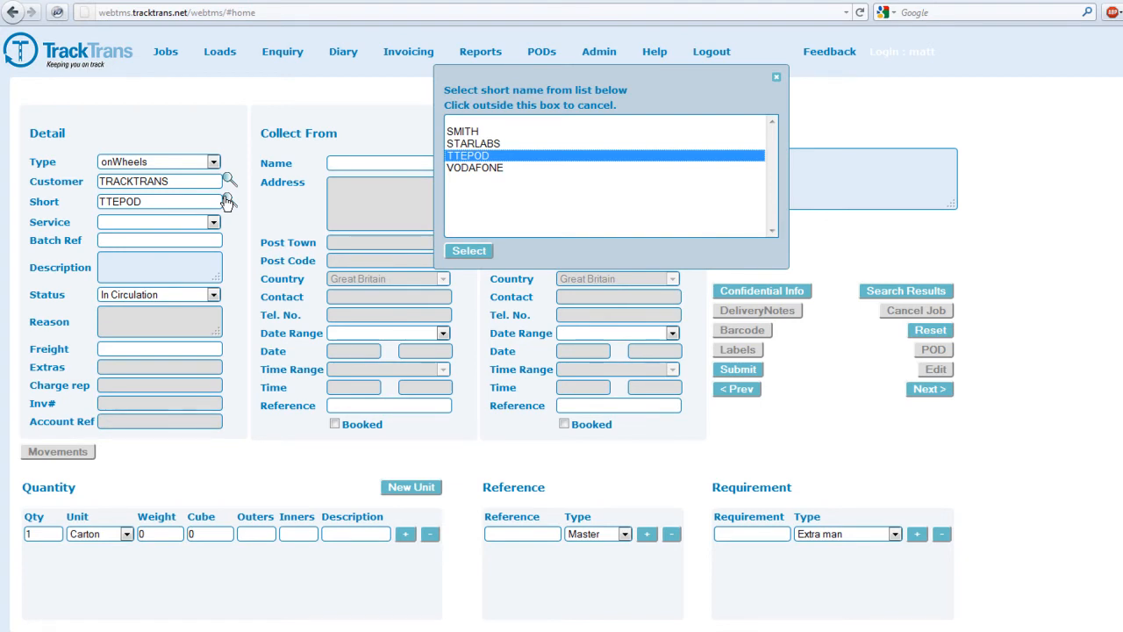
click(215, 223)
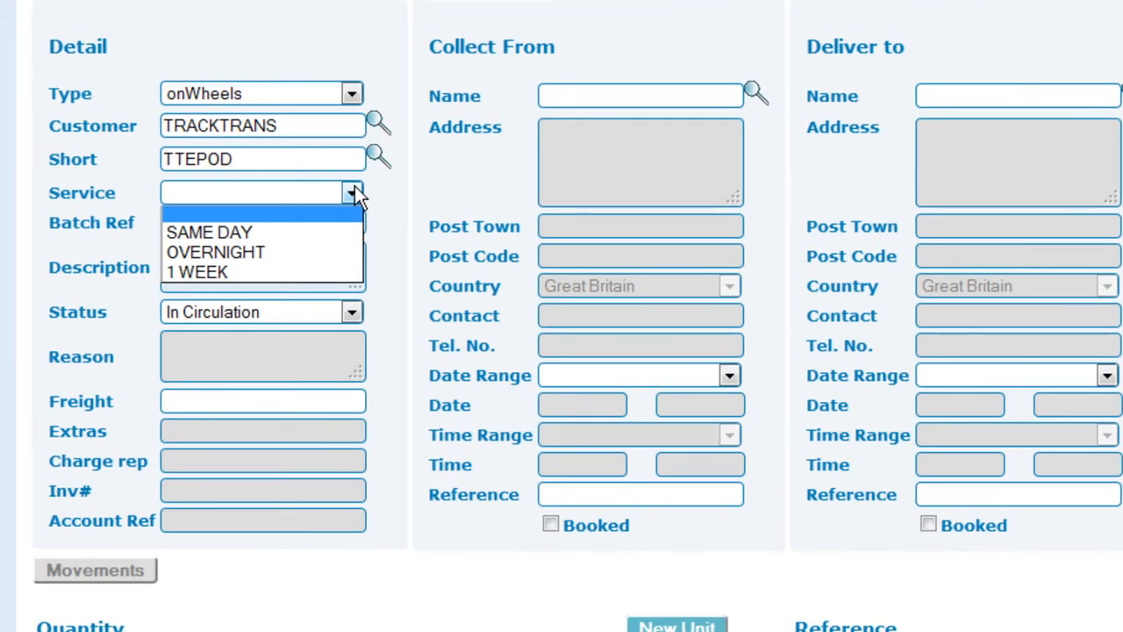
Set the service to OVERNIGHT and the description to '24 pallets of confectionary'.
click(307, 251)
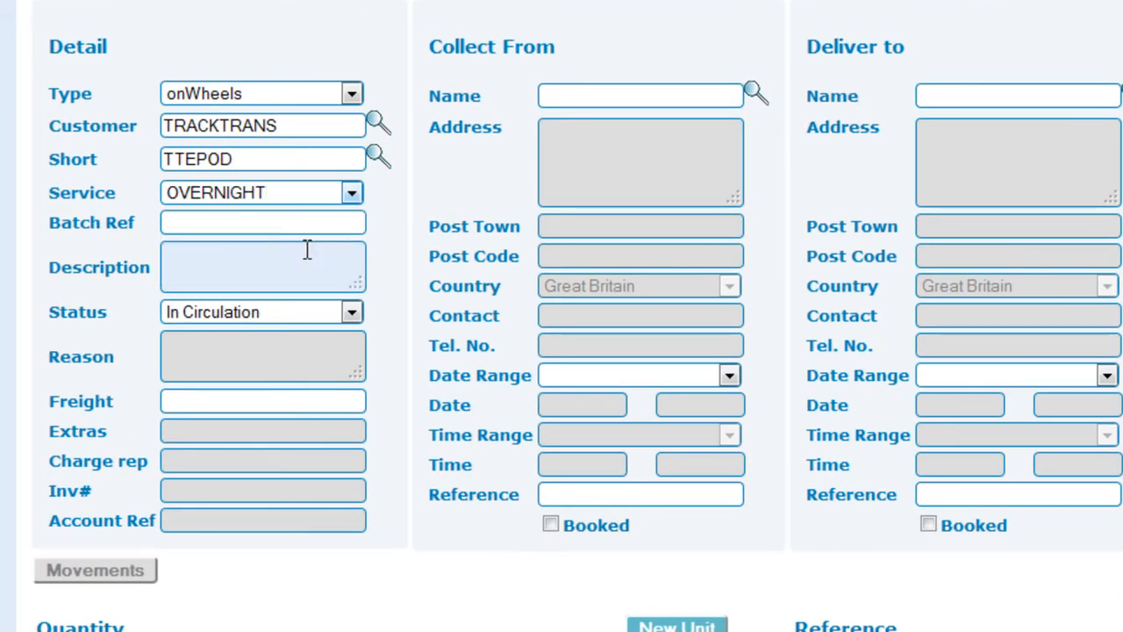
click(332, 225)
click(328, 248)
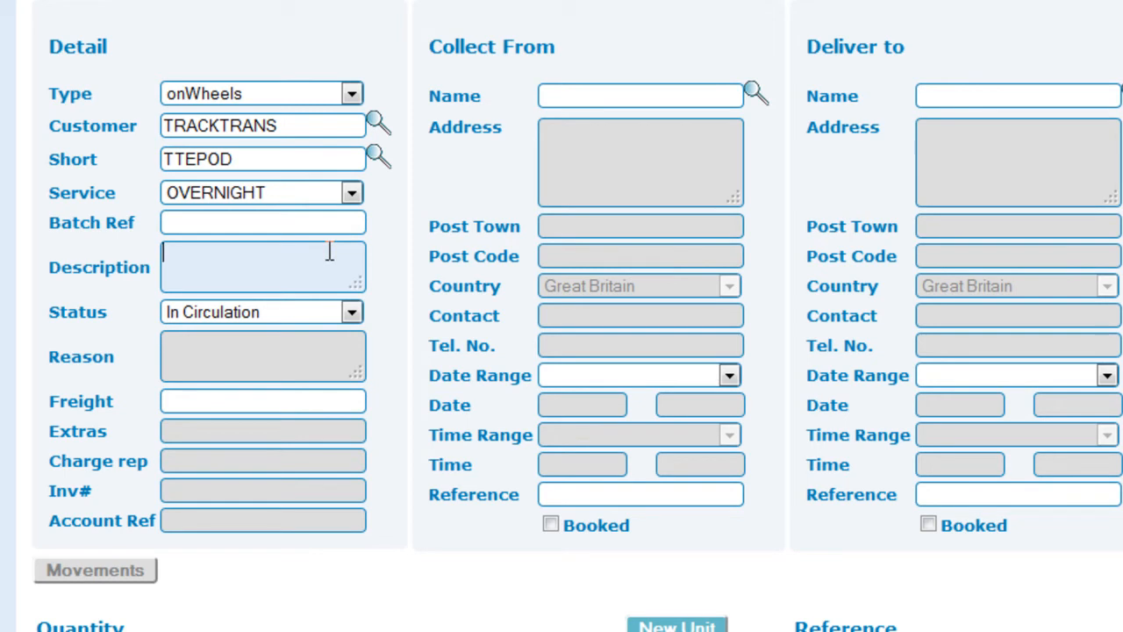
text(24 pallets of confectionary)
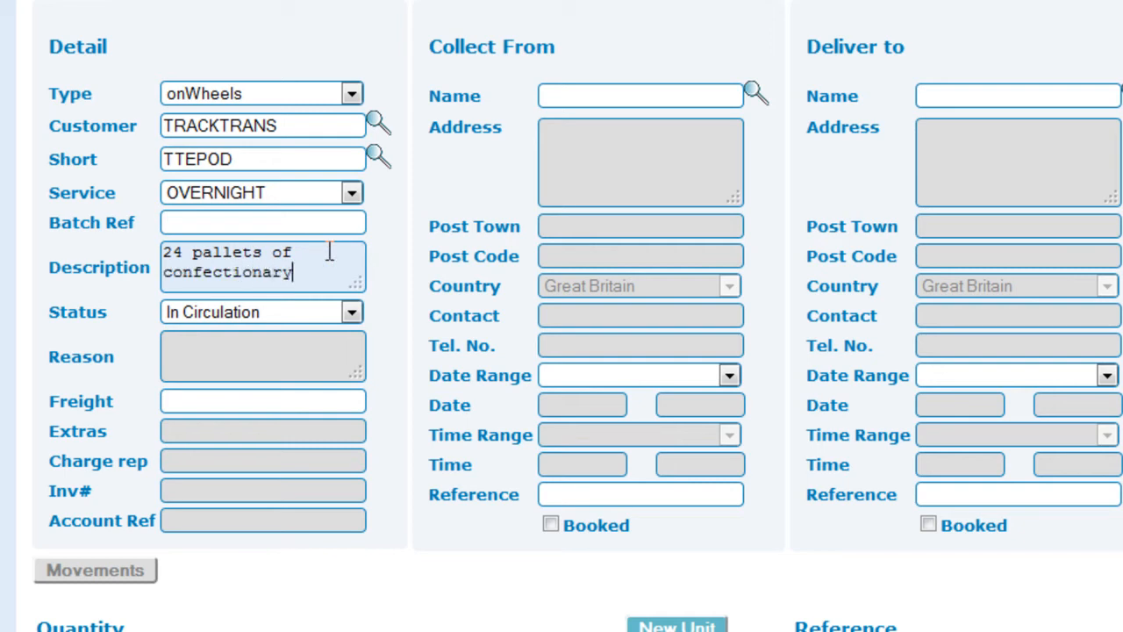
Keep the status as In Circulation and enter a freight charge of 160.
click(353, 314)
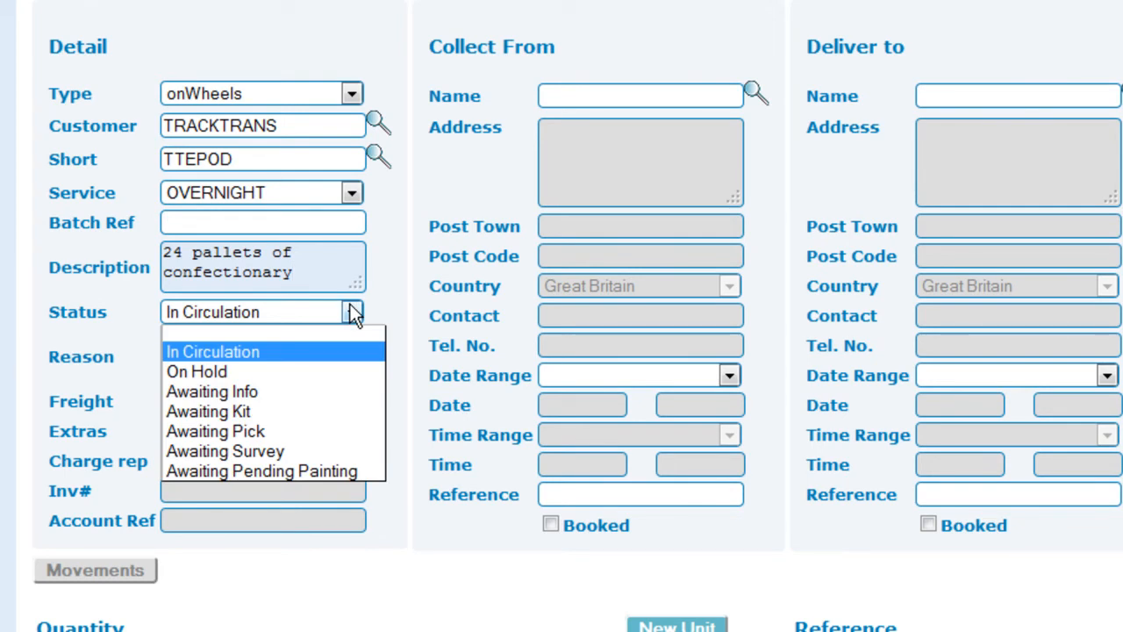
click(354, 314)
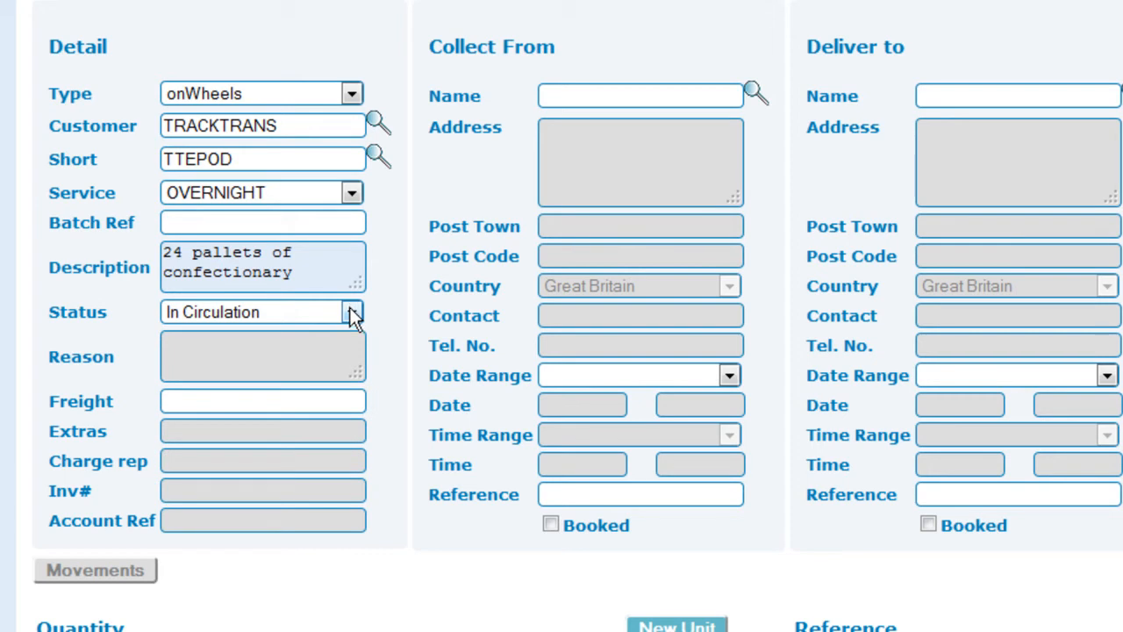
click(341, 397)
text(160)
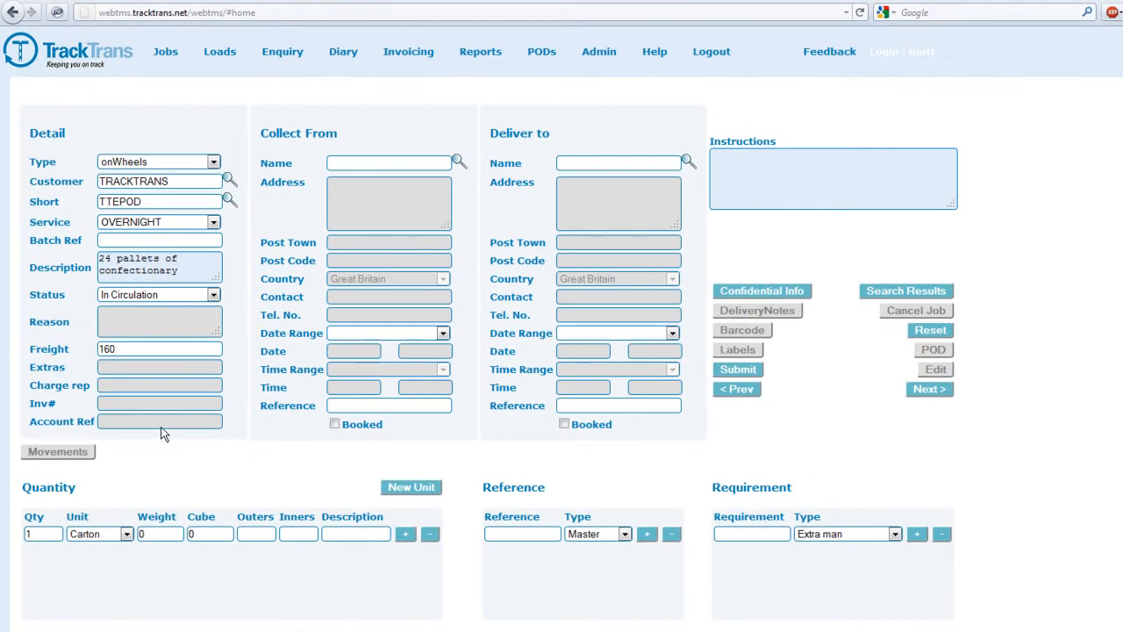
Search all saved addresses for 'mars' and select MARS CONFECTIONARY, Slough, as collection point.
click(373, 163)
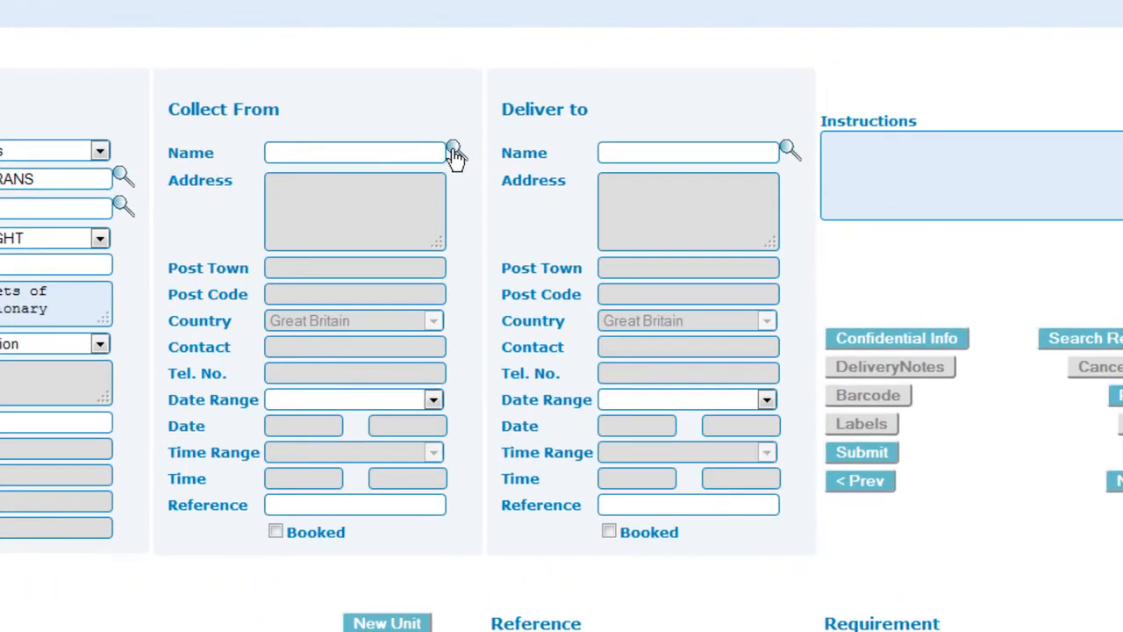
click(453, 151)
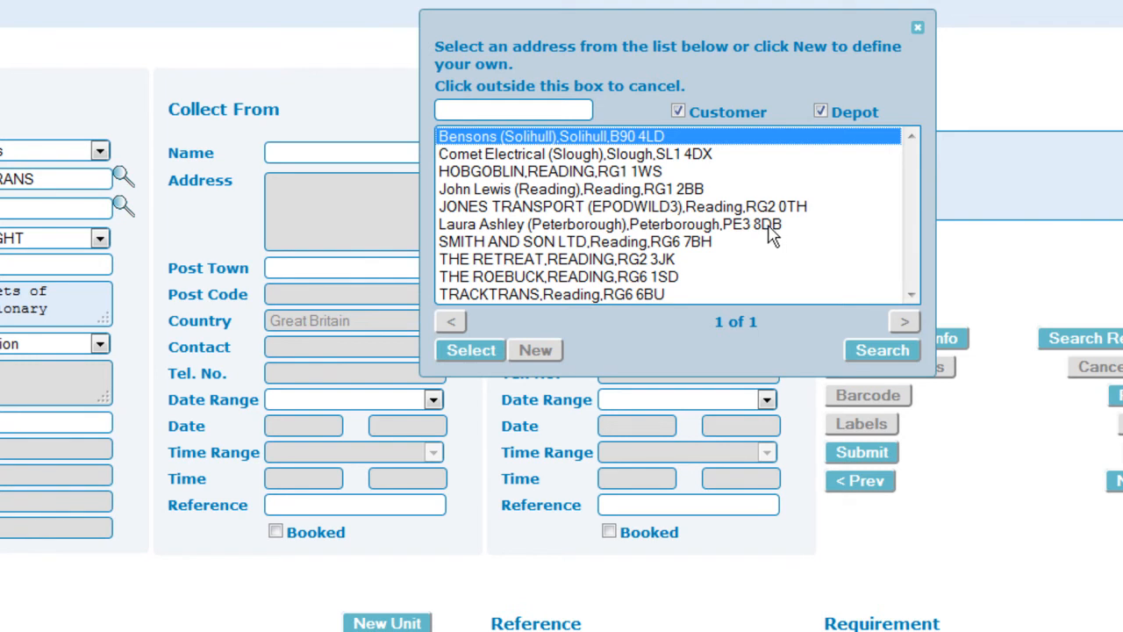
click(397, 152)
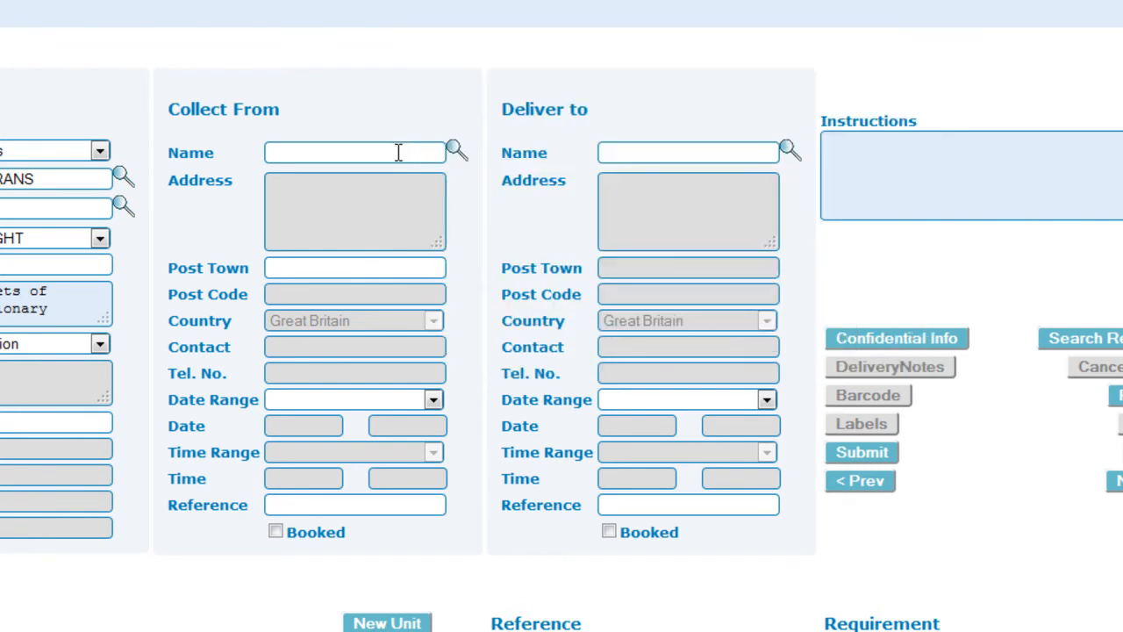
text(mars)
key(Return)
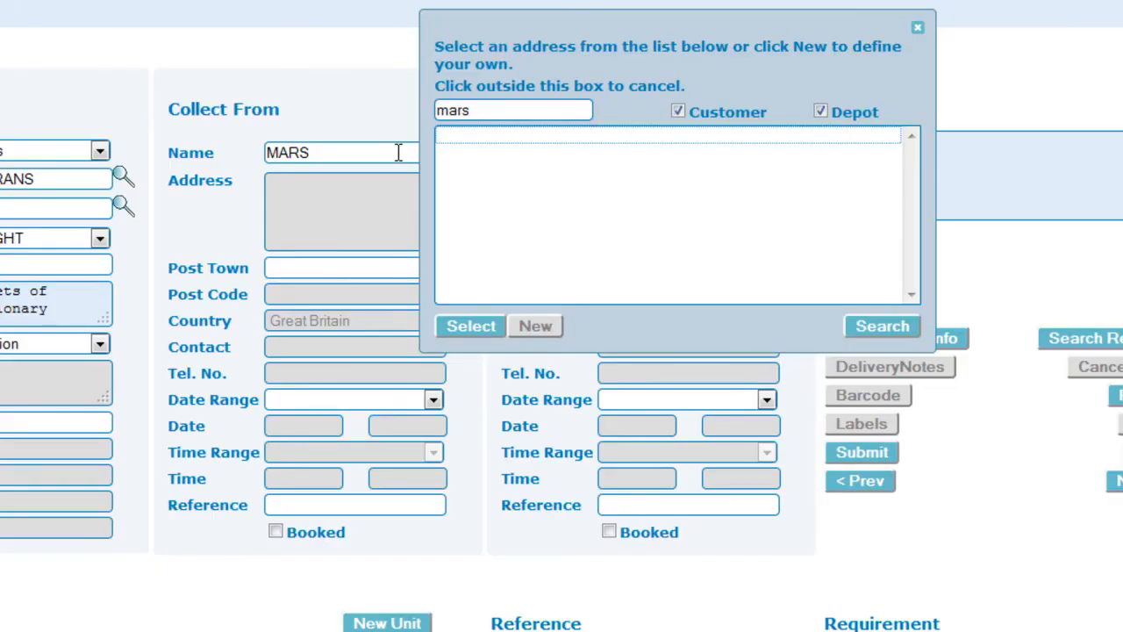
click(679, 112)
click(871, 325)
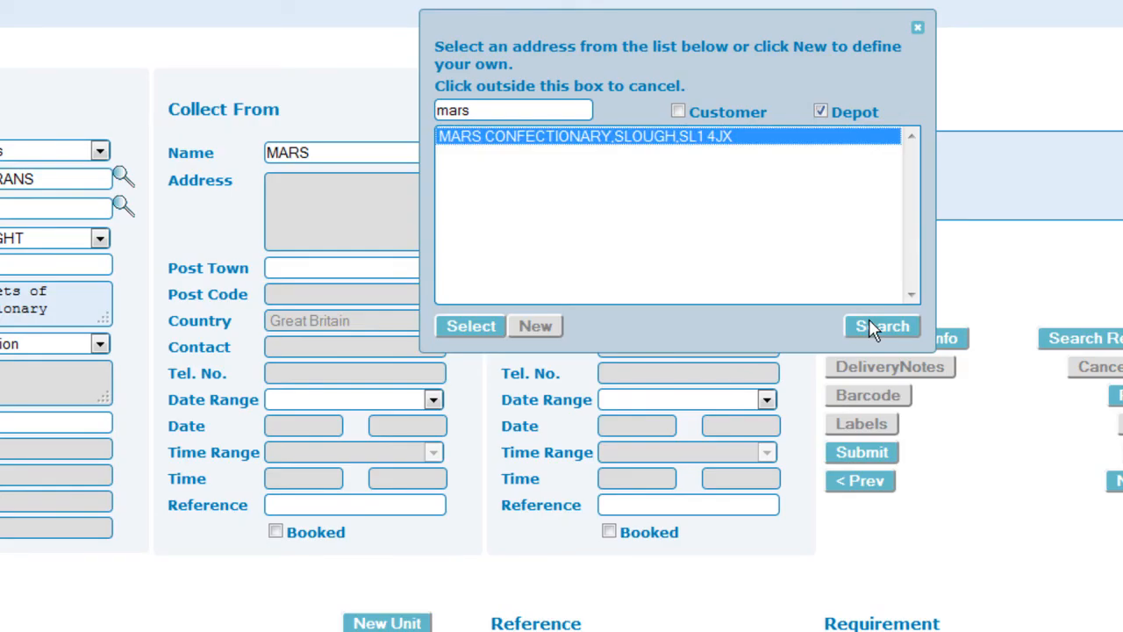
click(468, 329)
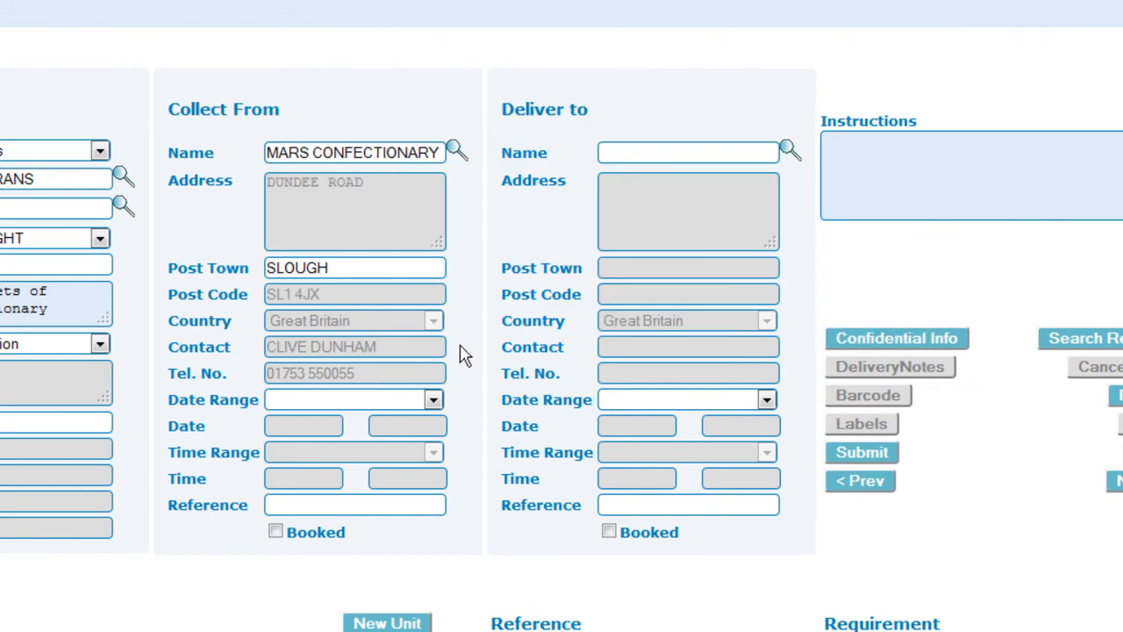
click(717, 154)
Search all addresses for 'makro' and create a new delivery address named MAKRO READING.
text(makro)
key(Return)
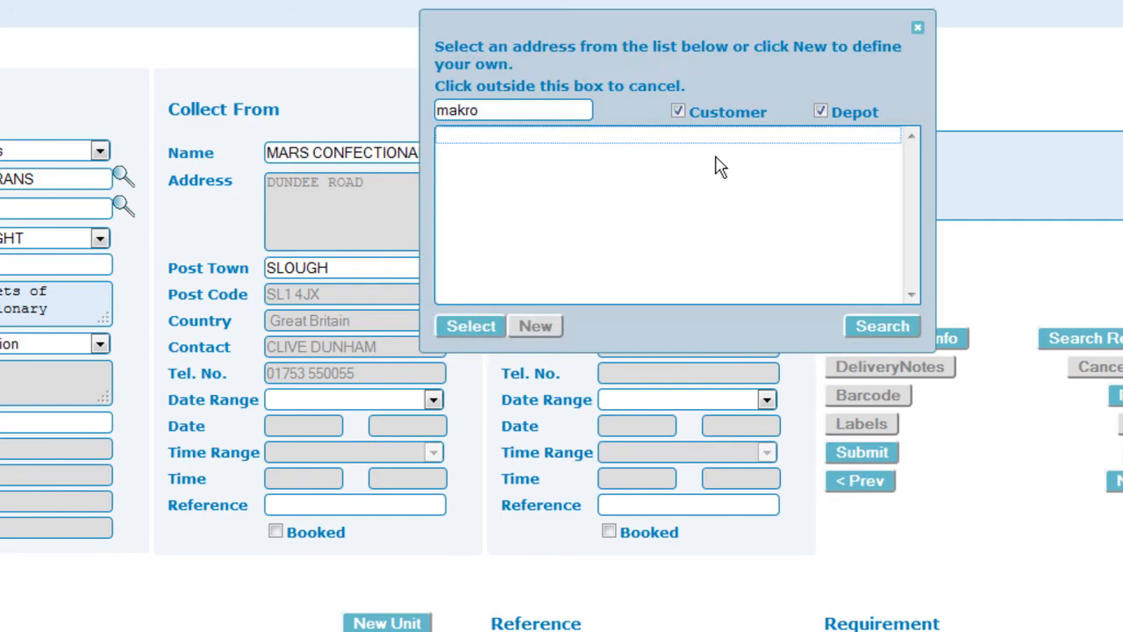
click(734, 119)
click(853, 118)
click(881, 327)
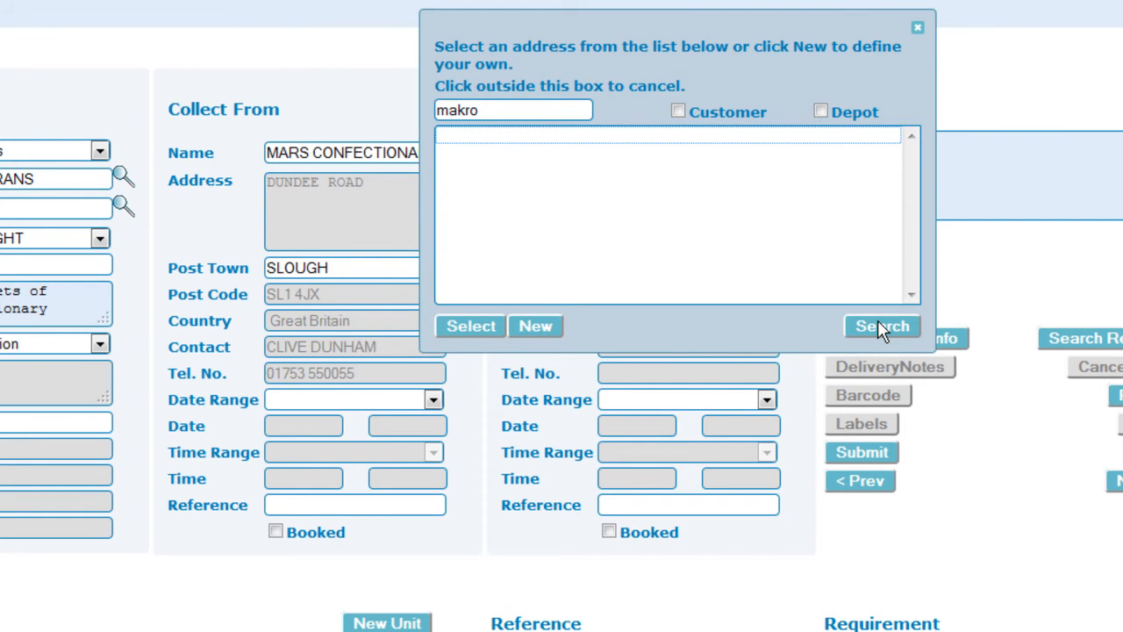
click(555, 325)
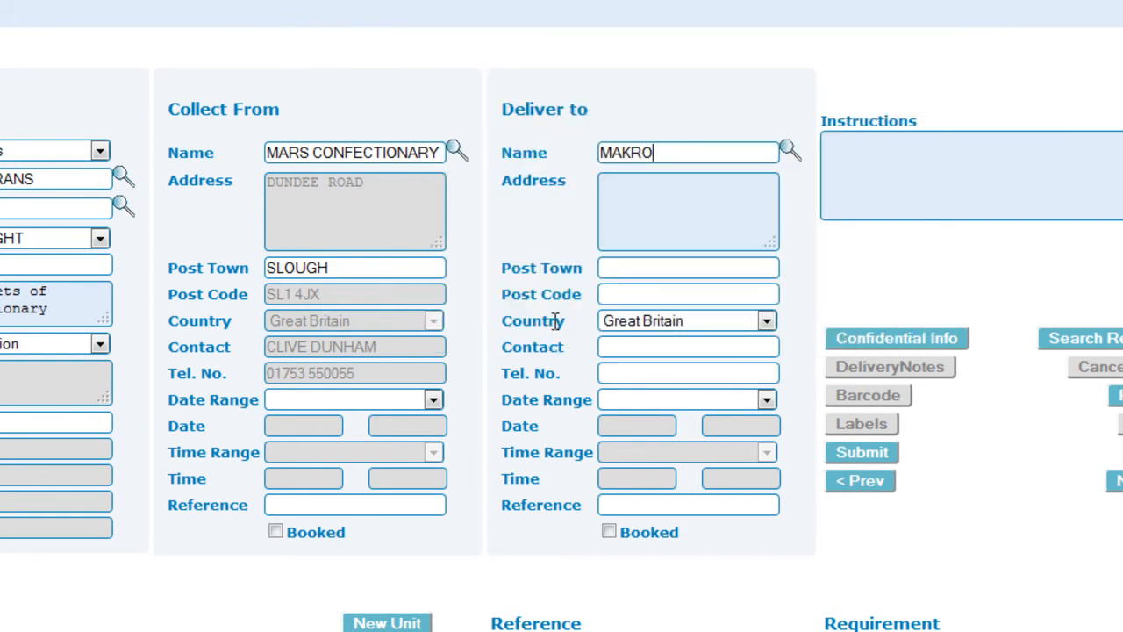
text(reading)
Enter the delivery address CRADOCK ROAD, post town READING, post code RG2 0AH.
click(645, 201)
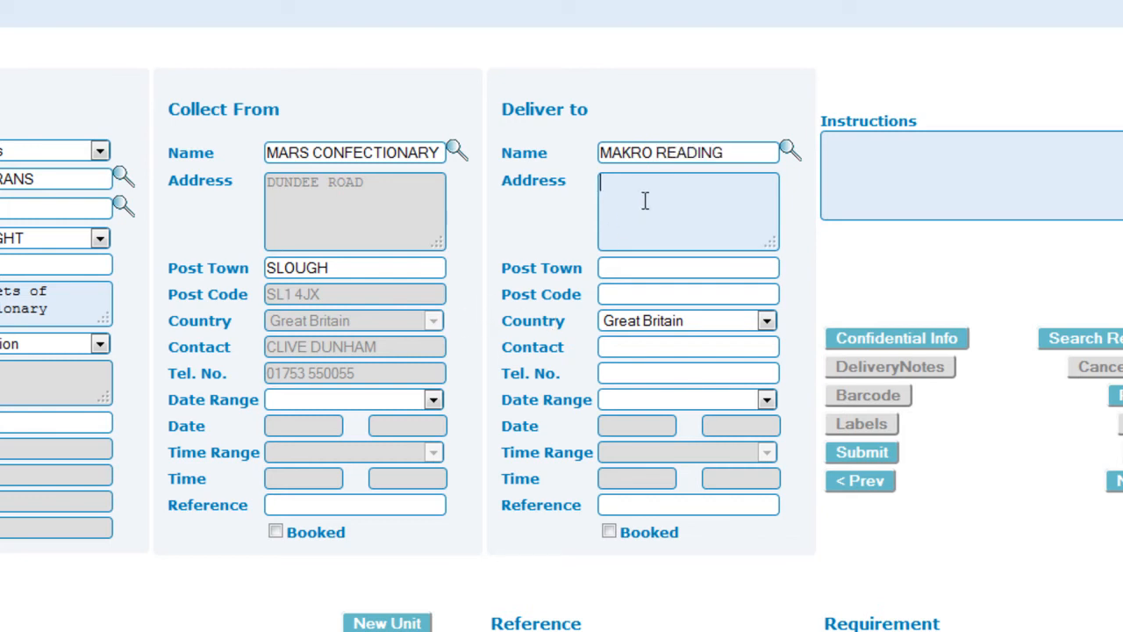
text(cradock road)
click(640, 262)
text(reading)
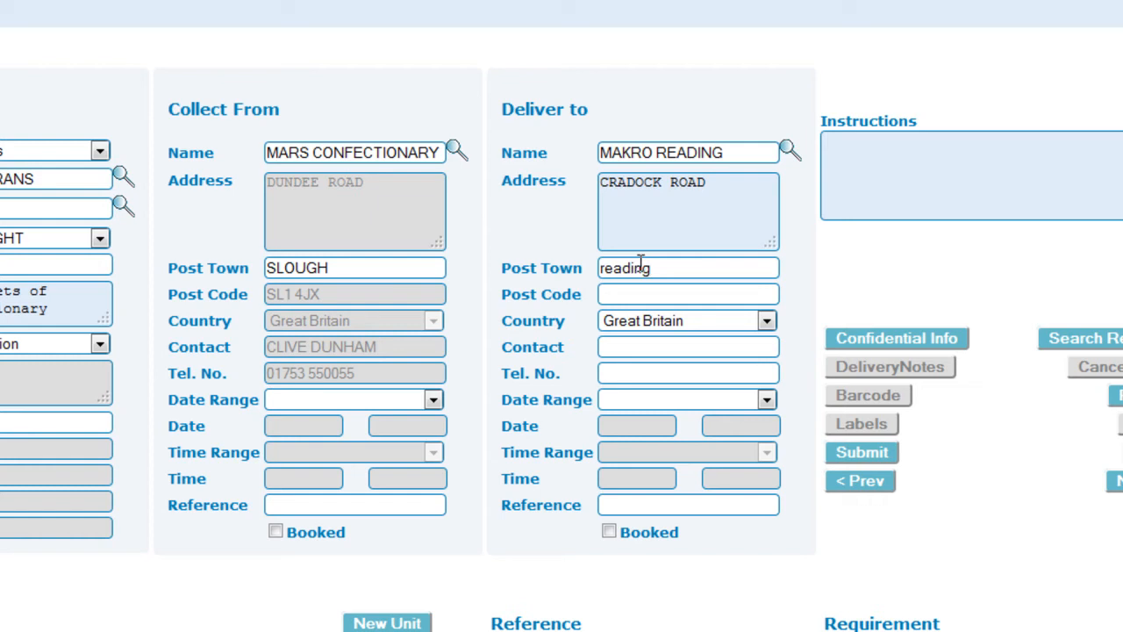
click(638, 290)
text(rg2)
text( 0ah)
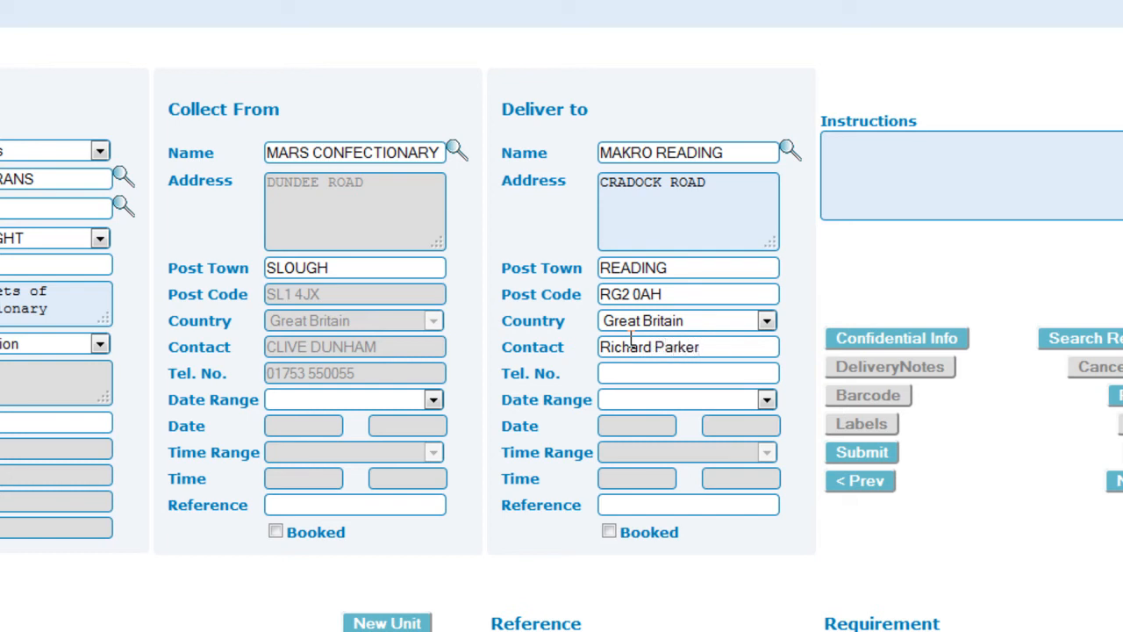
Fill in the delivery contact's name and telephone number.
click(626, 375)
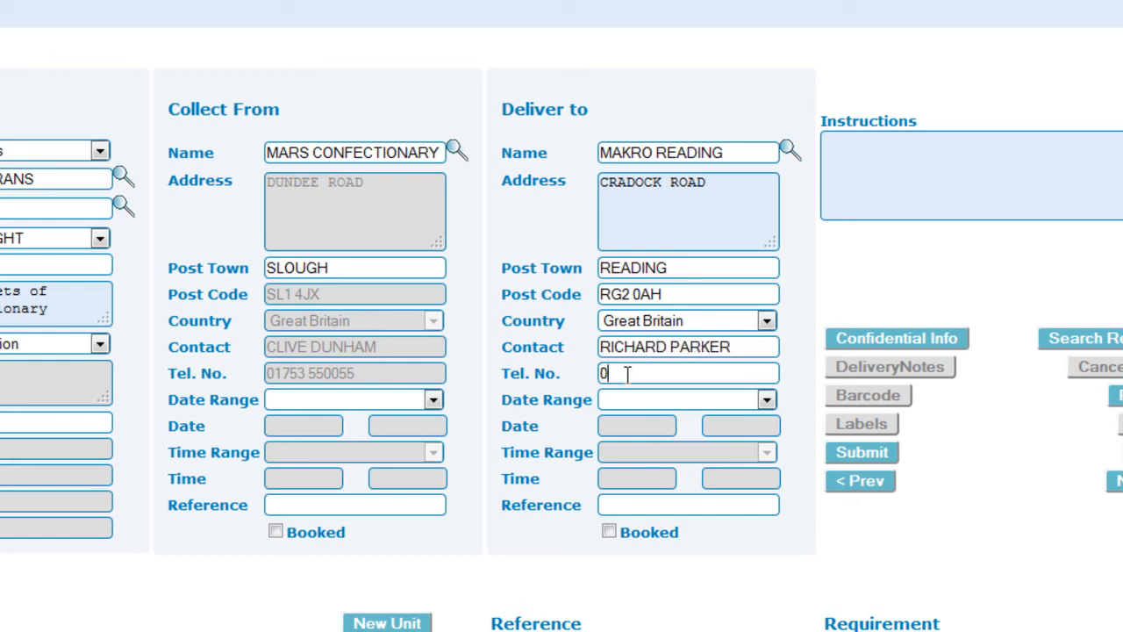
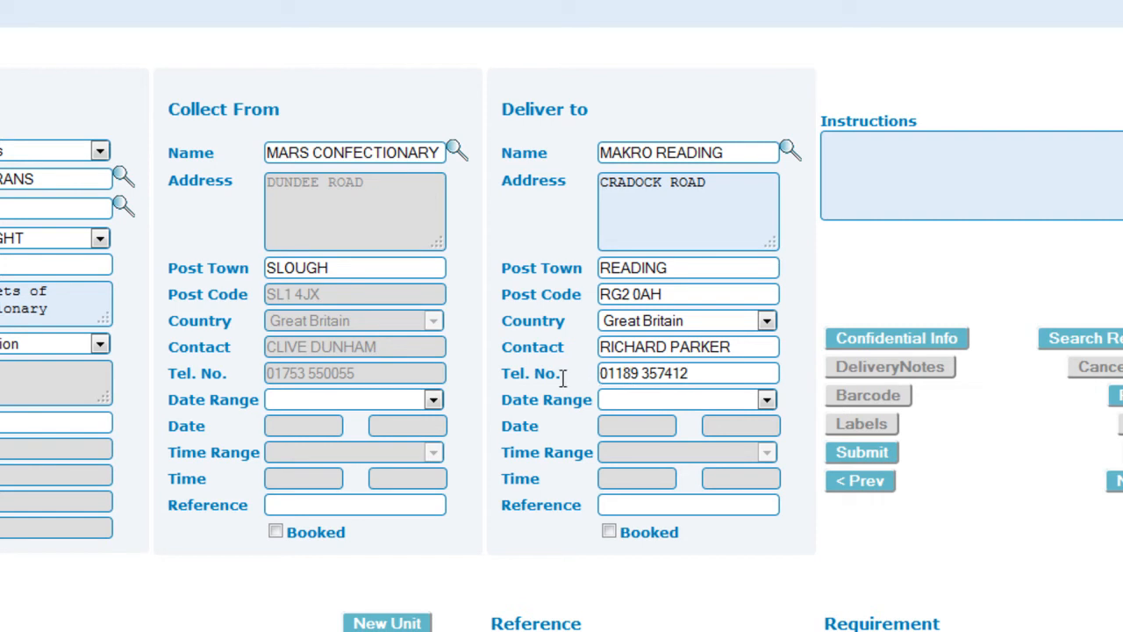
click(433, 400)
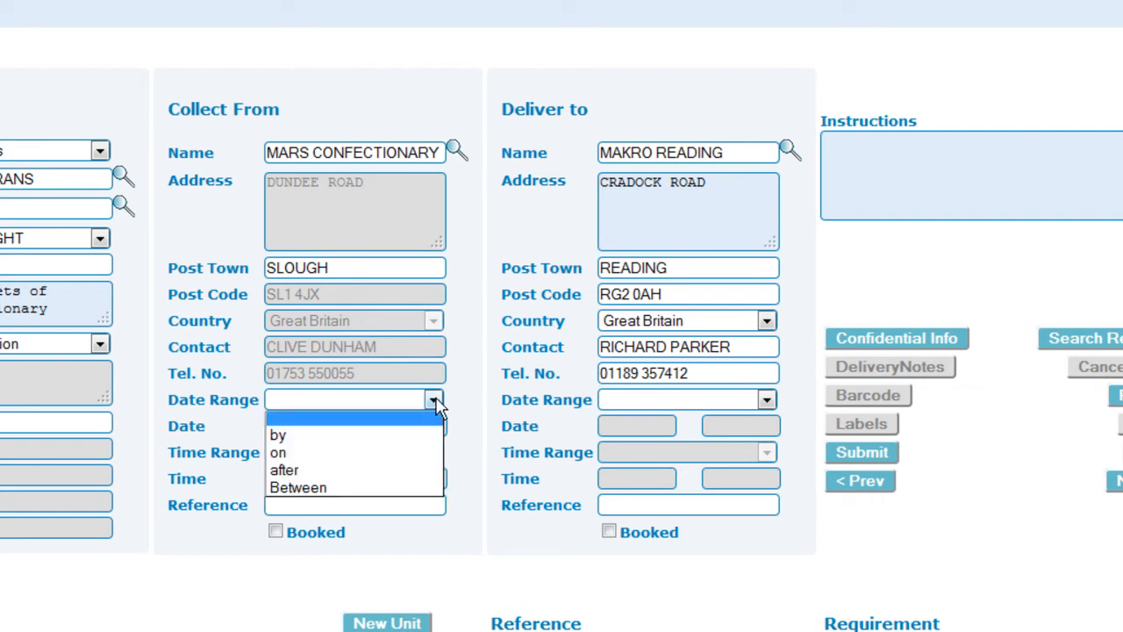
Set collection on 21/10/2011 with collection reference 7441714.
click(418, 453)
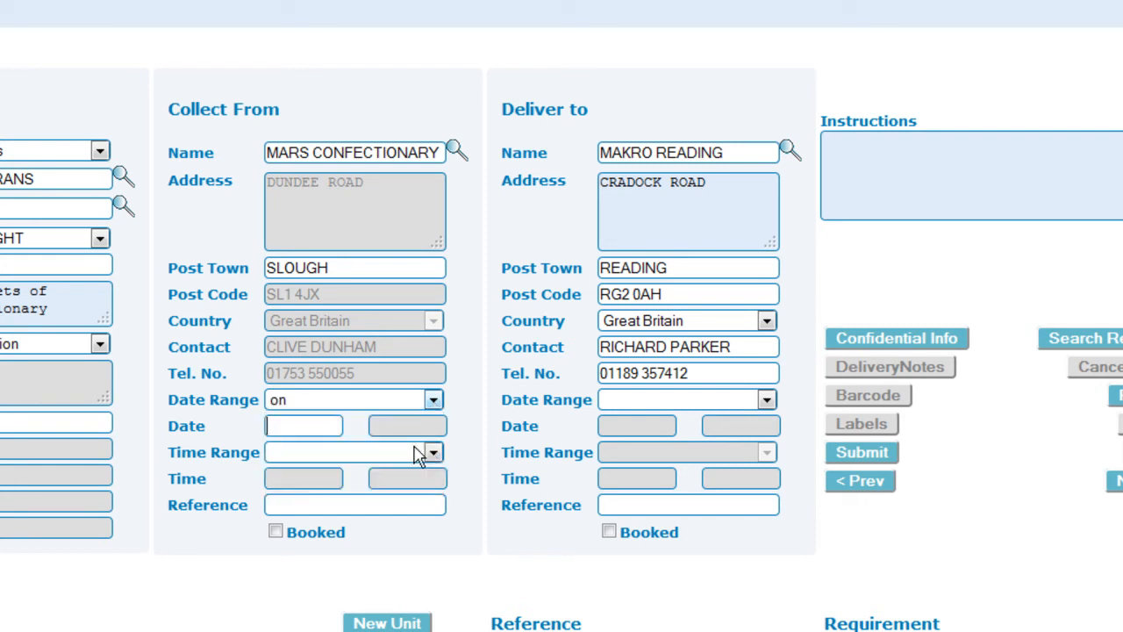
click(333, 426)
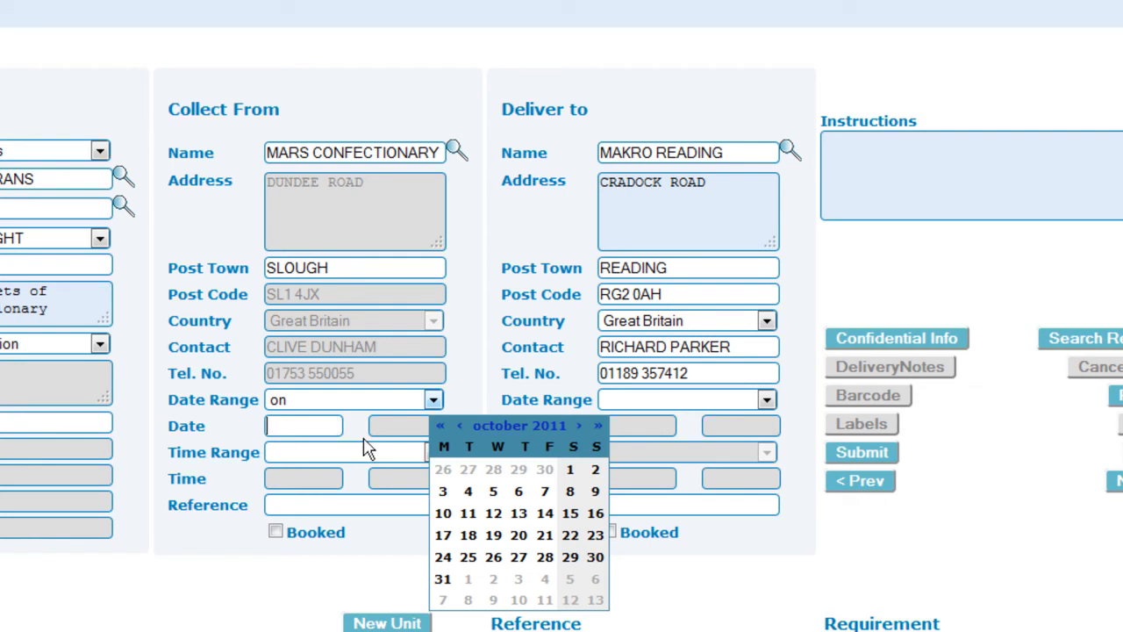
click(544, 537)
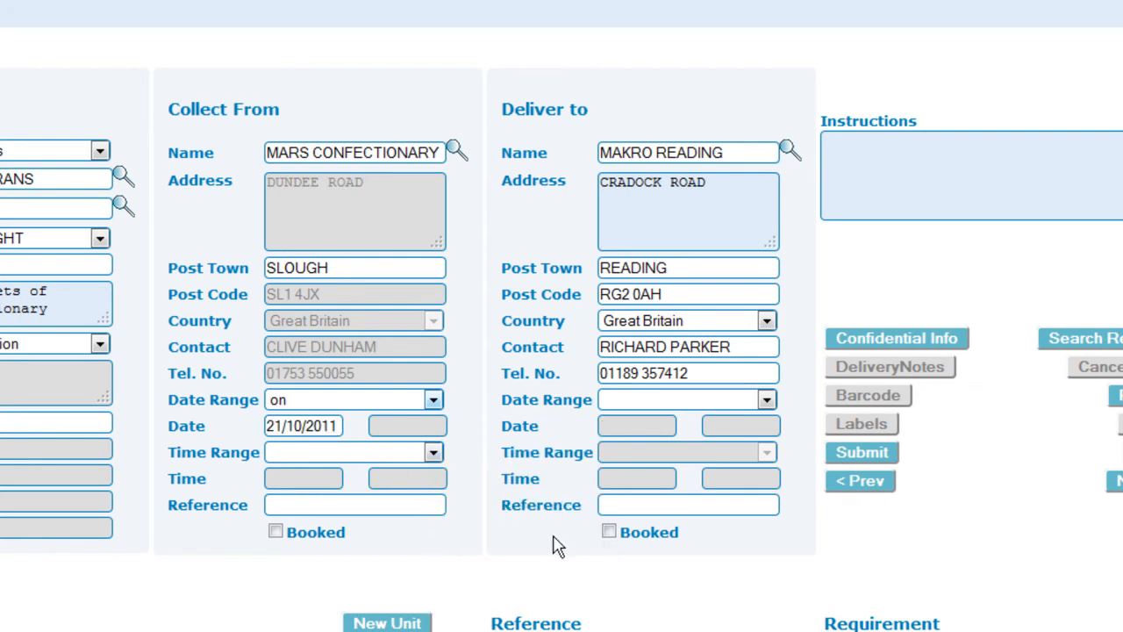
click(434, 452)
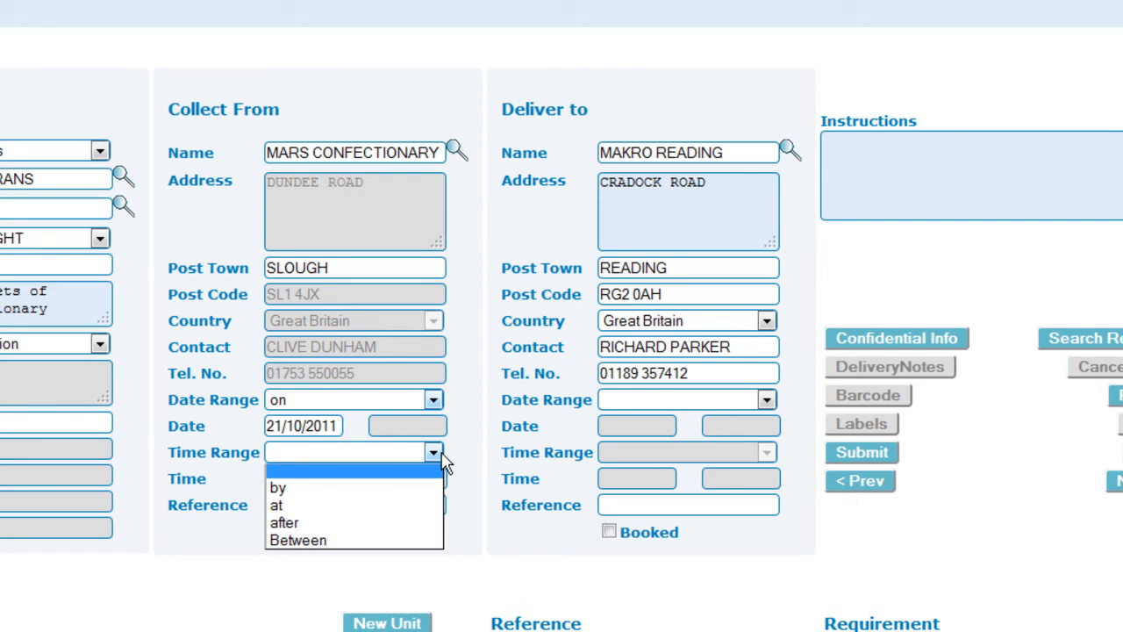
click(436, 454)
click(419, 500)
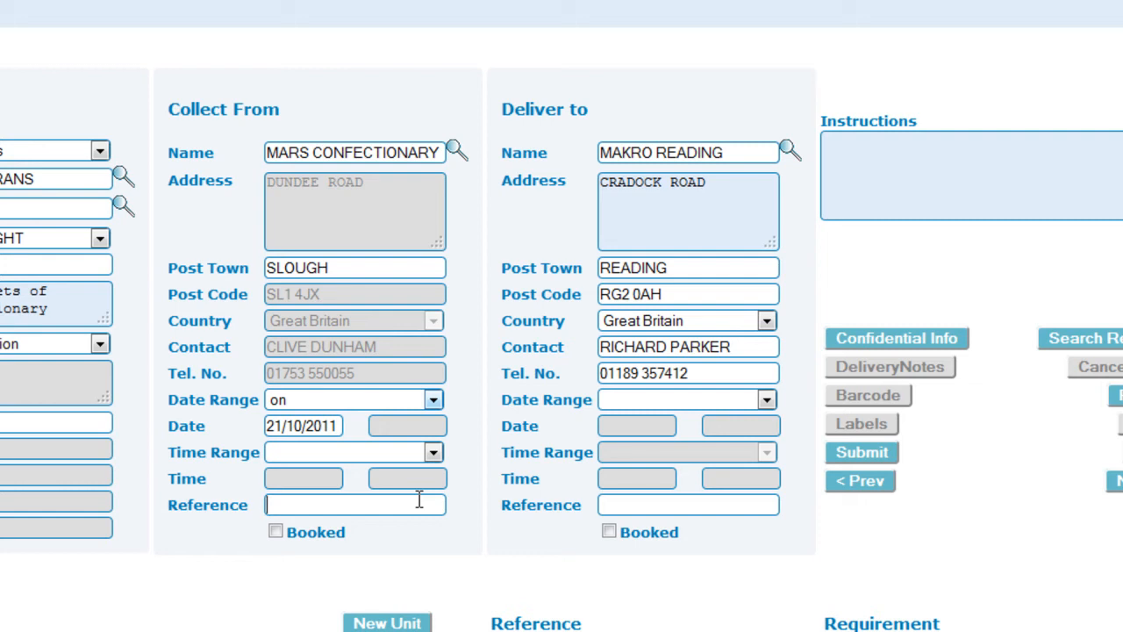
text(7441714)
Set delivery on 22/10/2011 with delivery reference 91001811.
click(627, 406)
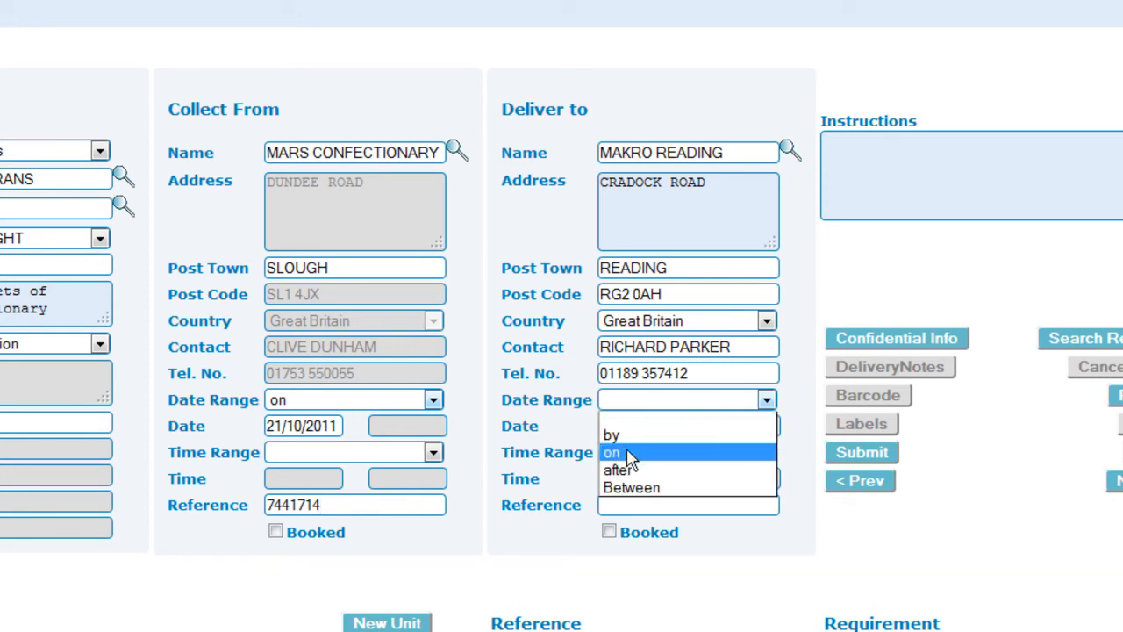
click(629, 453)
click(637, 430)
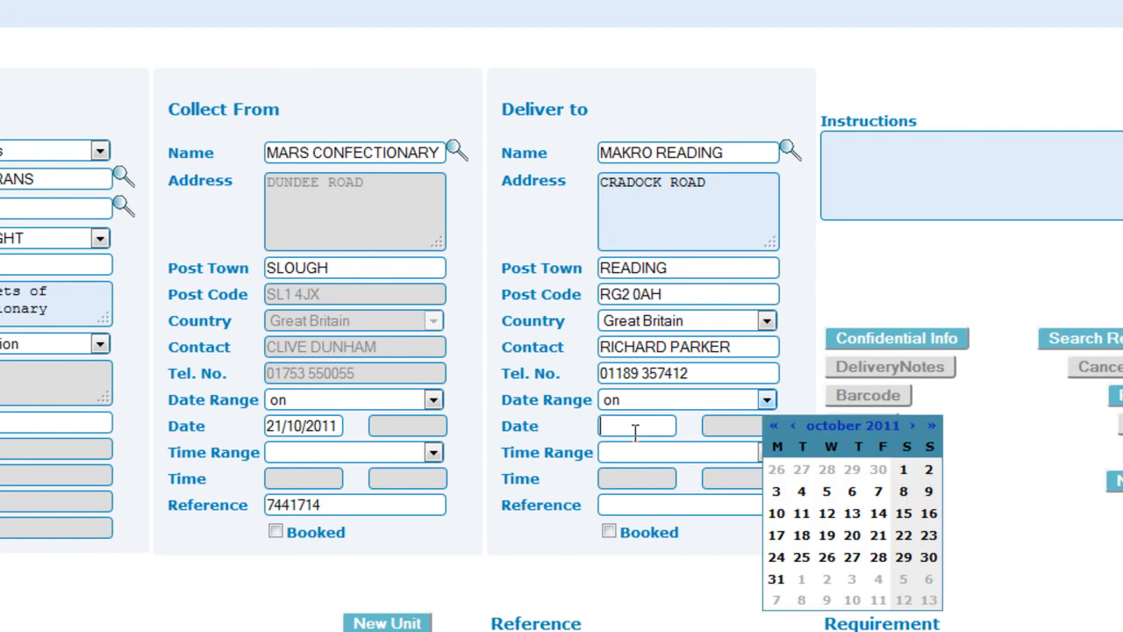
click(904, 535)
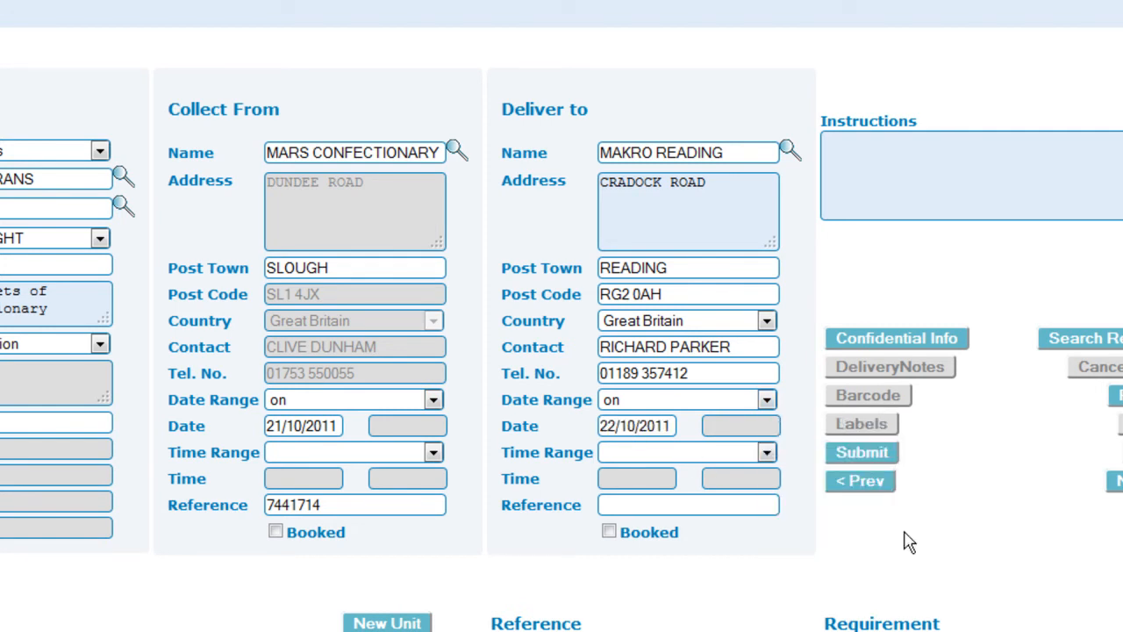
click(763, 509)
text(91001811)
Add an instruction to ring the delivery contact's mobile 30 minutes before arrival.
click(755, 193)
text(Ring )
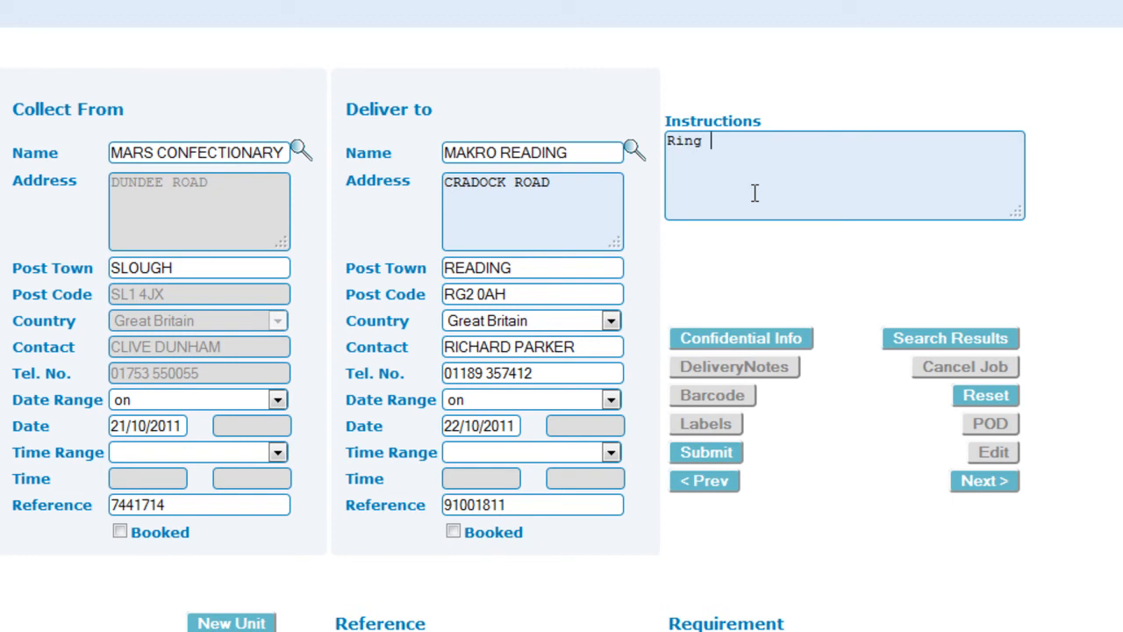
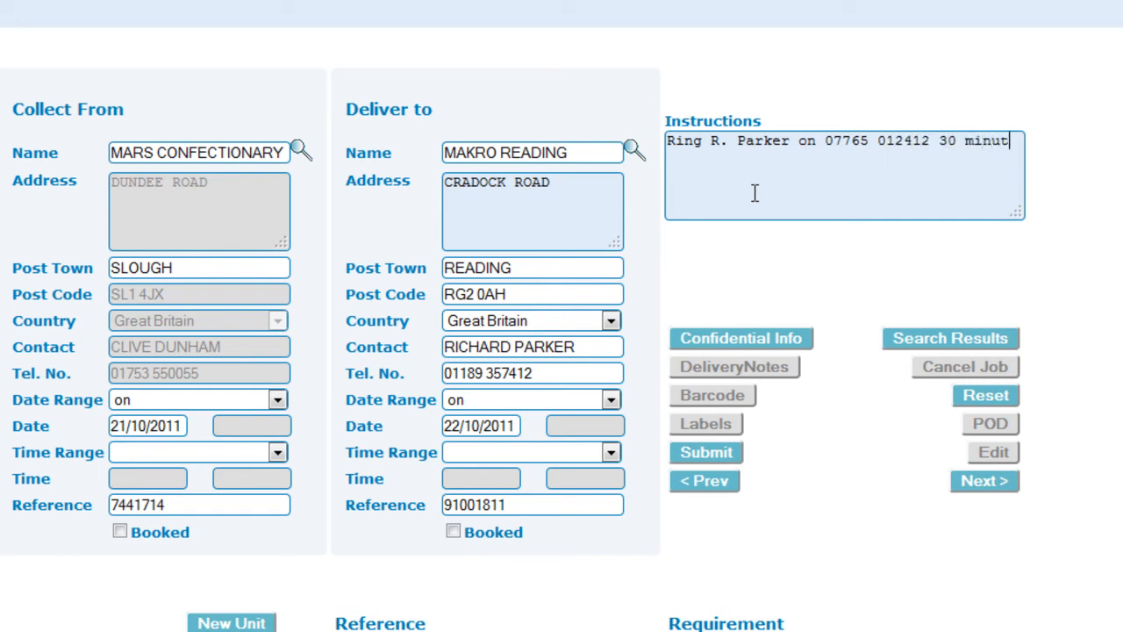
text(es before arriva)
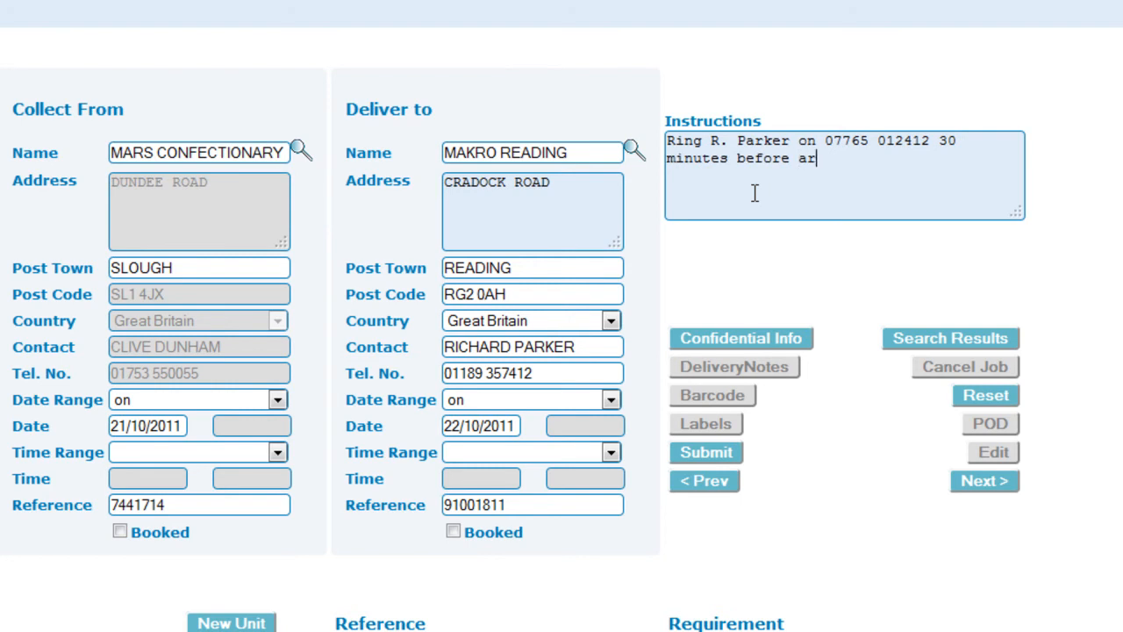
text(l)
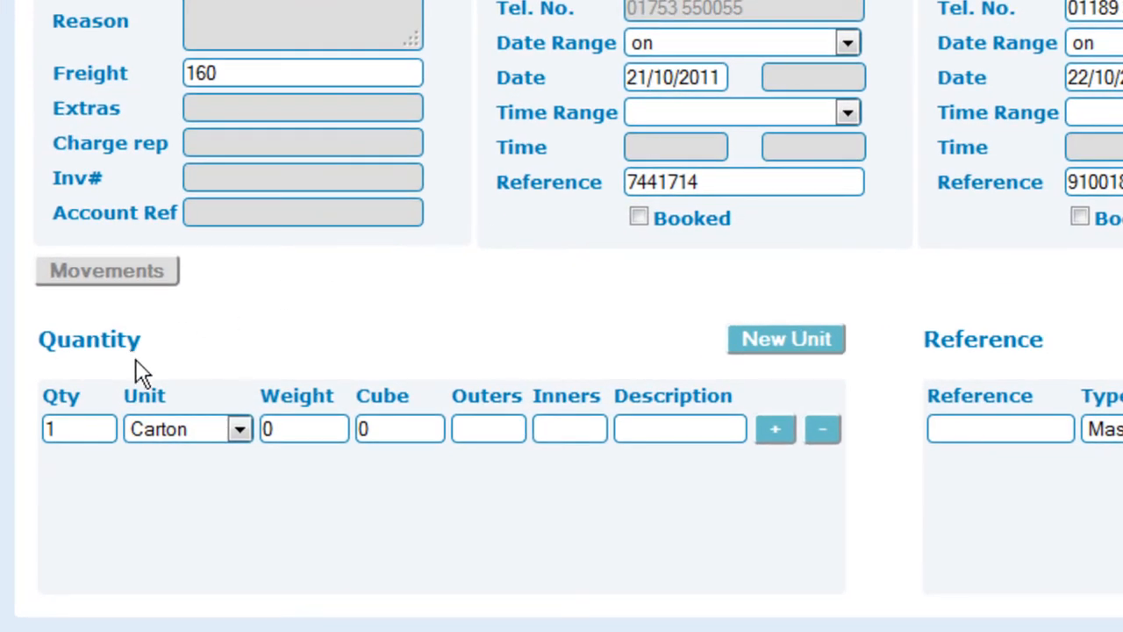
Enter a unit line of 24 Pallets weighing 469.8 with cube 20.88.
double_click(79, 430)
text(24)
click(153, 431)
click(160, 500)
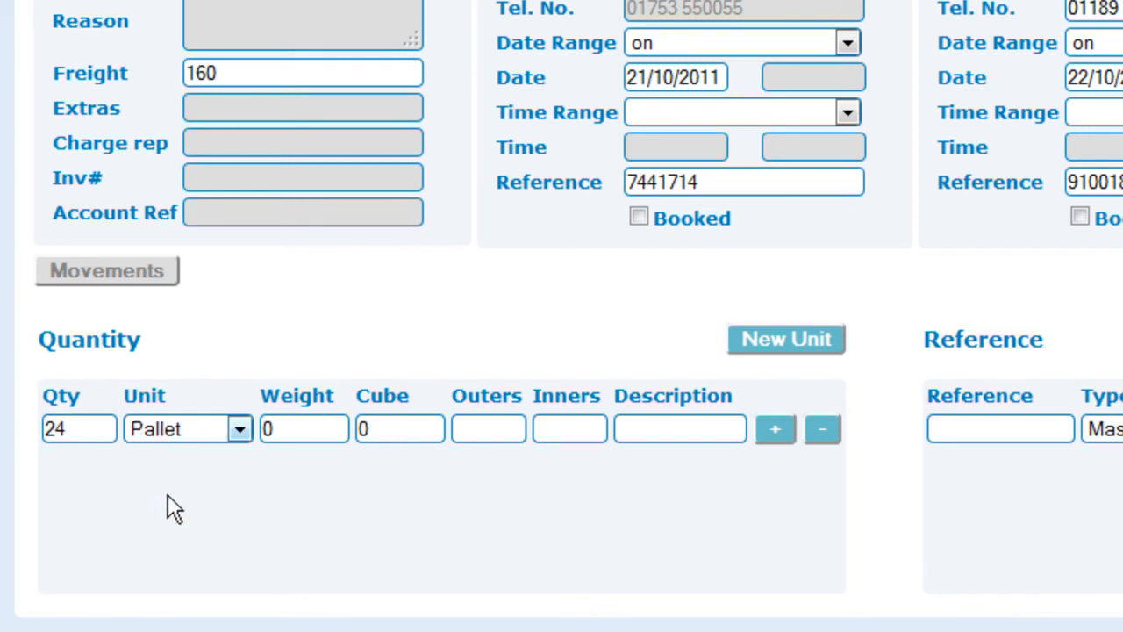
double_click(316, 431)
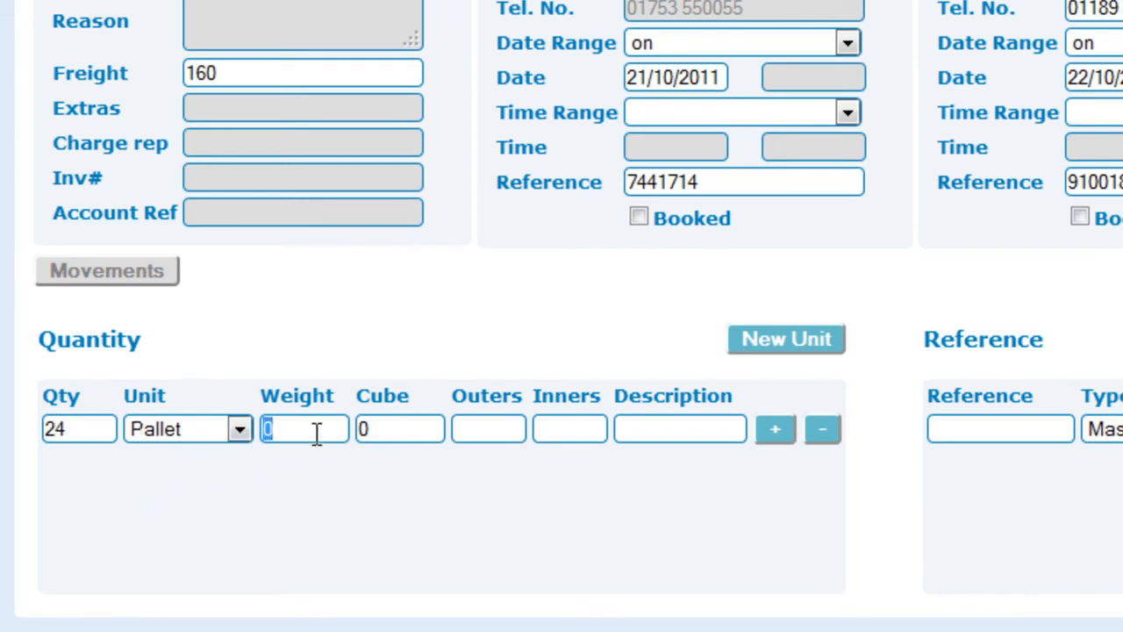
text(469.8)
double_click(387, 431)
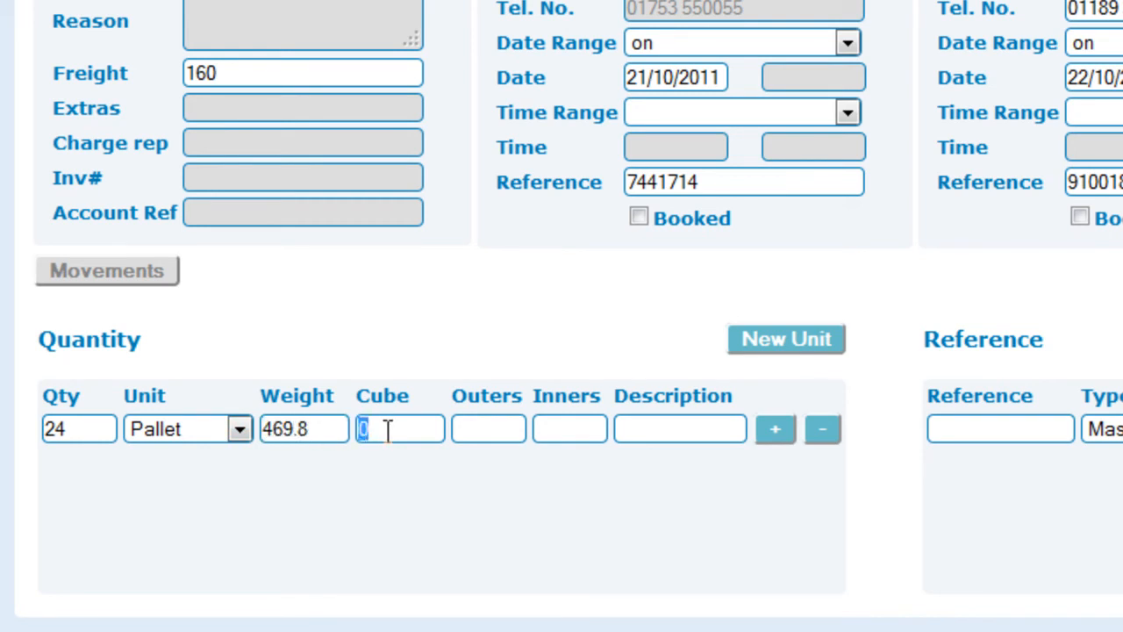
text(20.88)
Give the line 18 outers, 18 inners and description 'Mars bars', and add it.
click(473, 429)
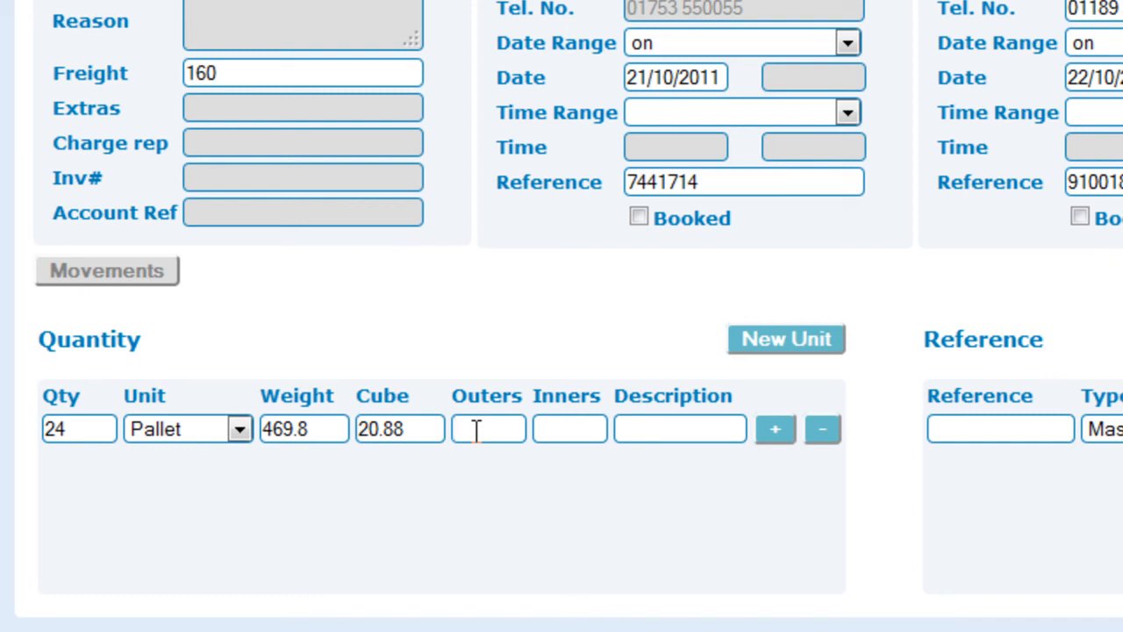
text(18)
click(544, 429)
text(18)
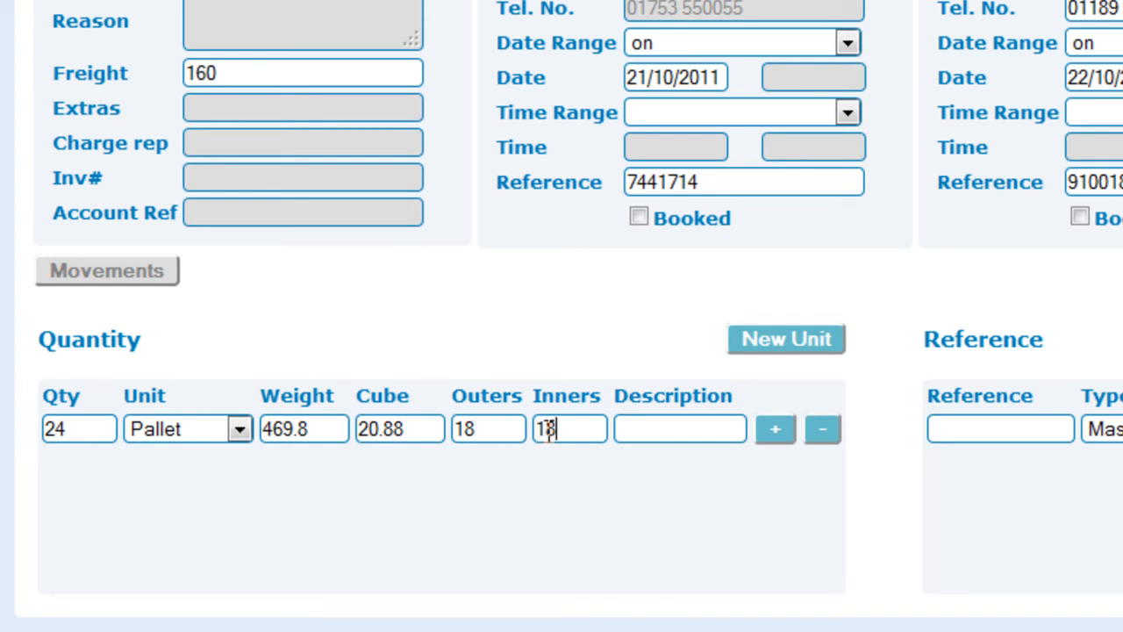
click(641, 429)
text(M)
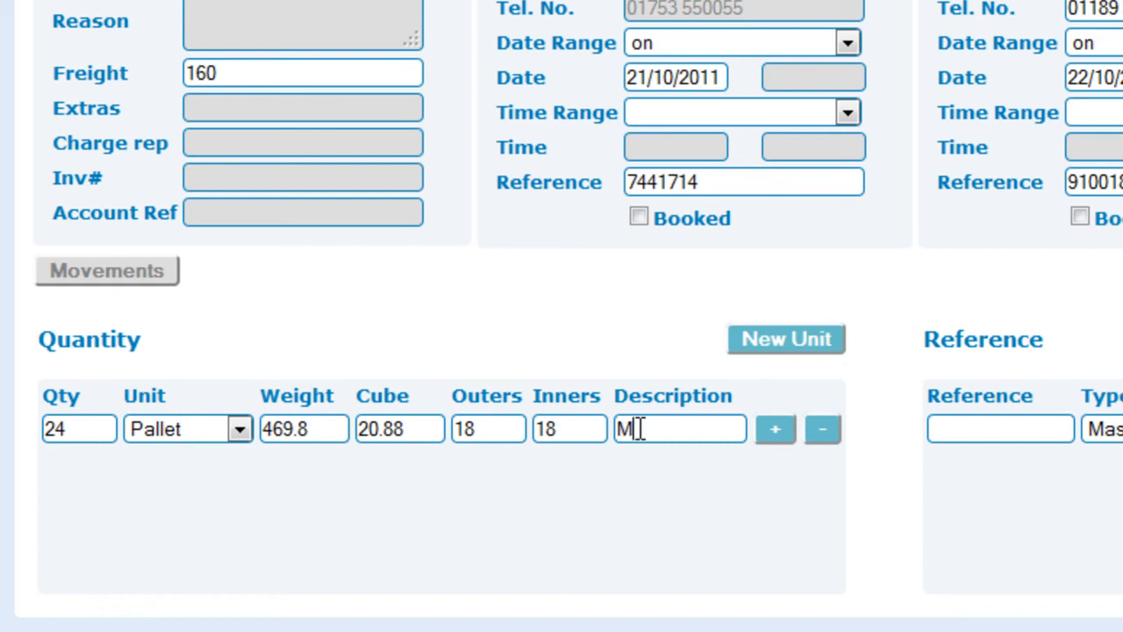
text(ars bars)
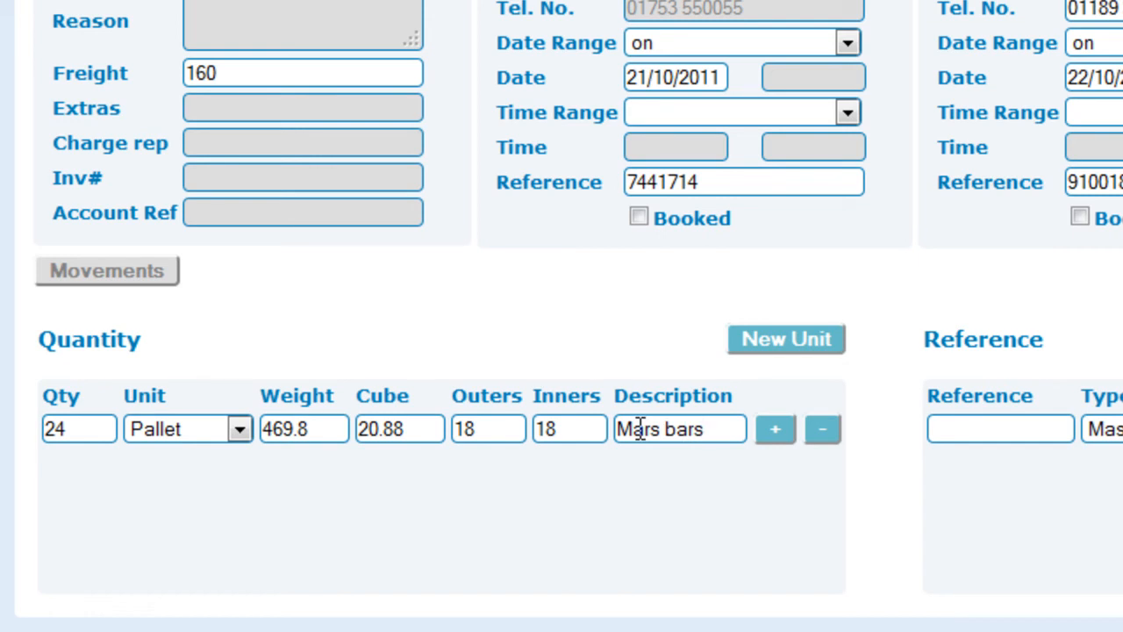
click(763, 430)
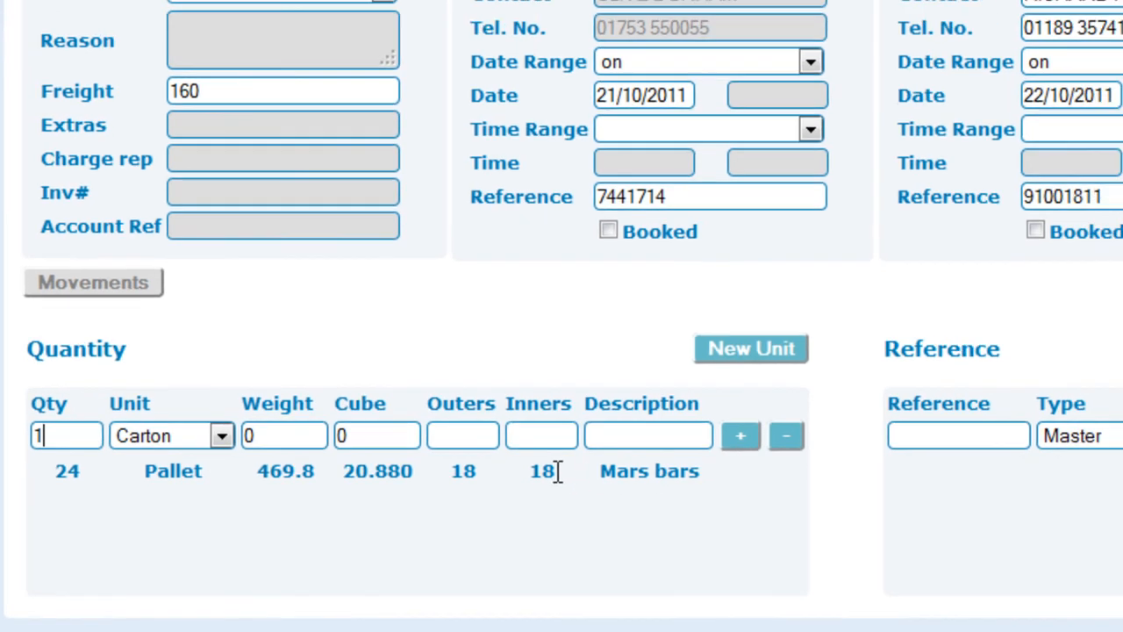
click(557, 471)
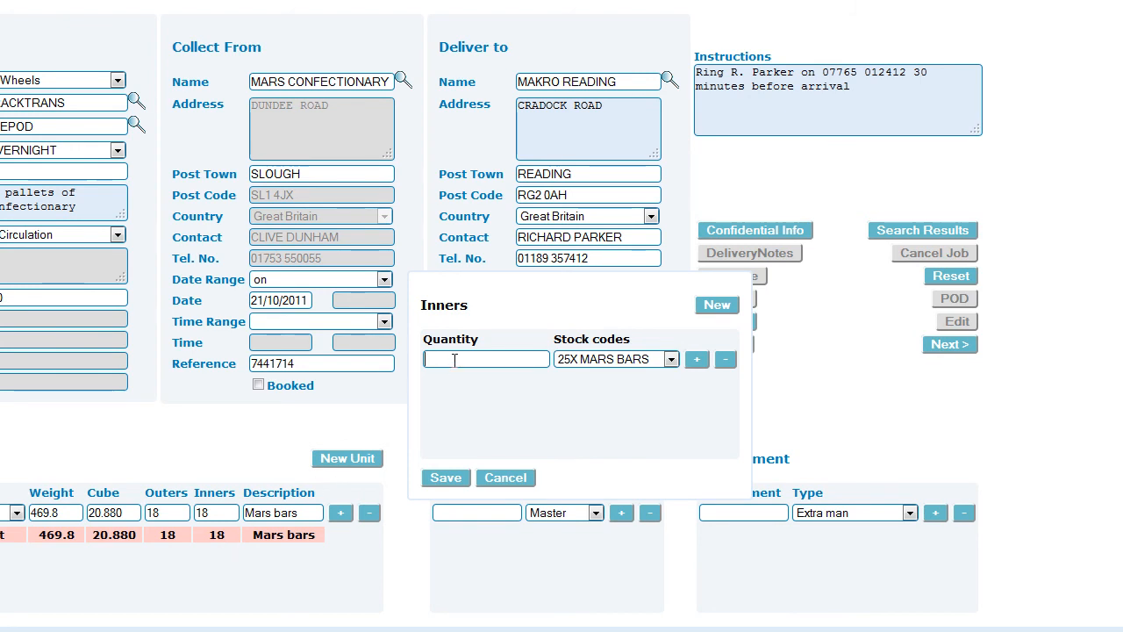
Record 18 inners of stock code 25X MARS BARS and save them to the job.
click(583, 360)
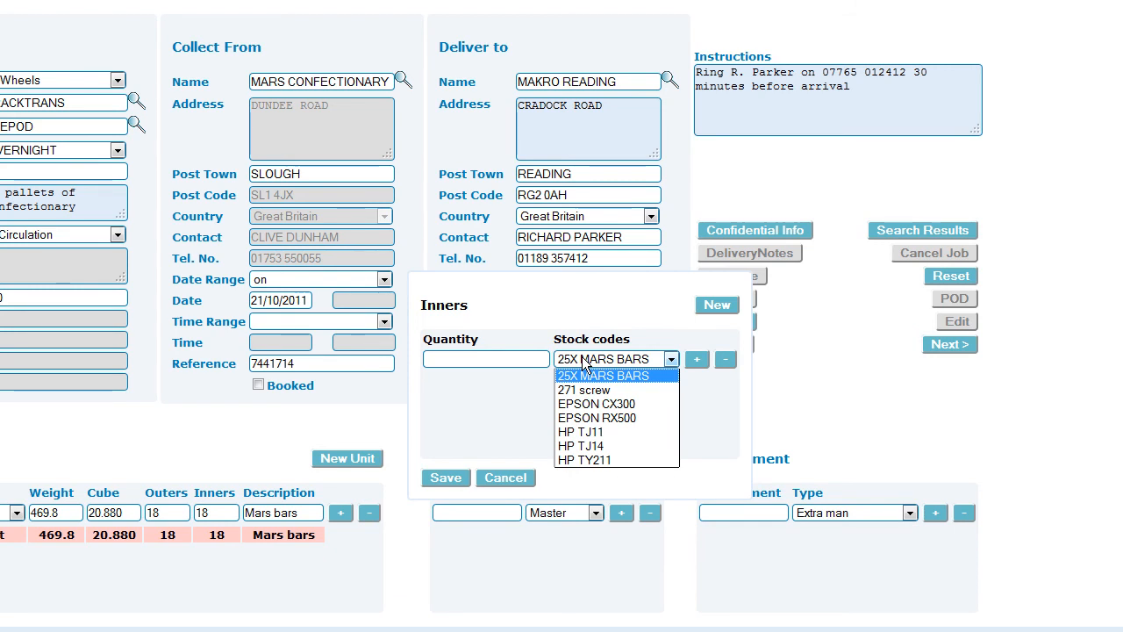
click(654, 375)
click(522, 364)
text(18)
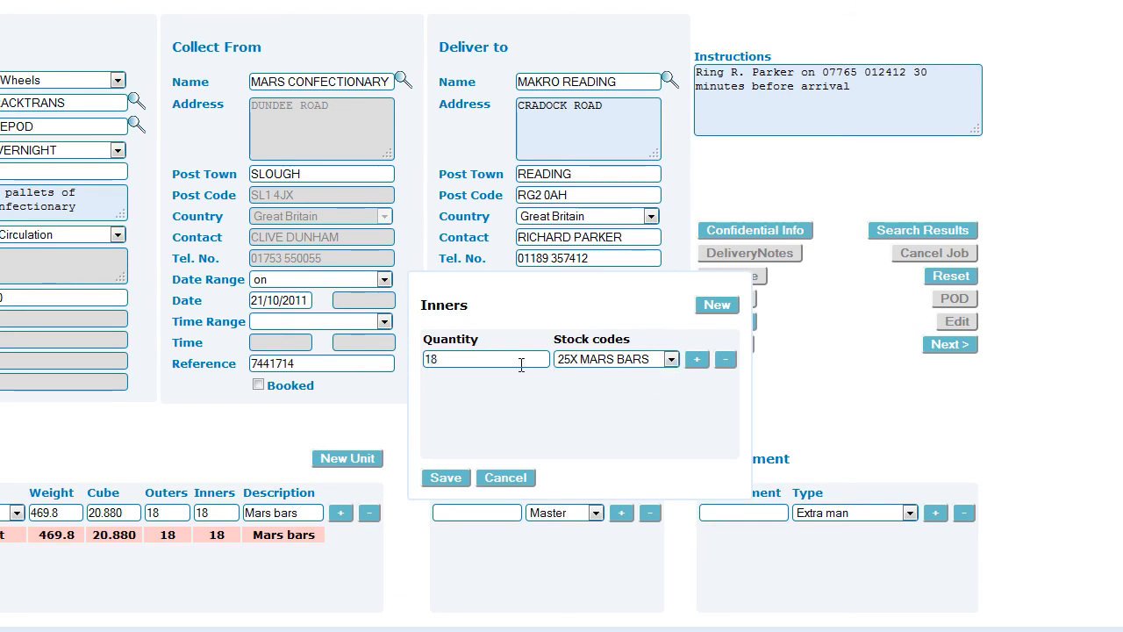
click(696, 358)
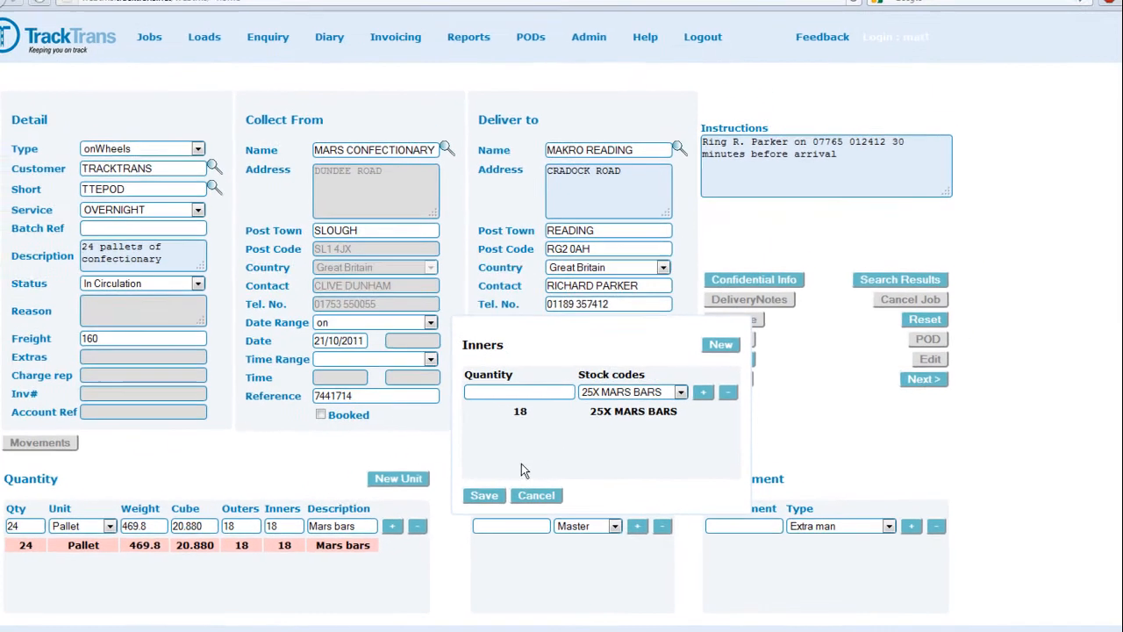
click(480, 493)
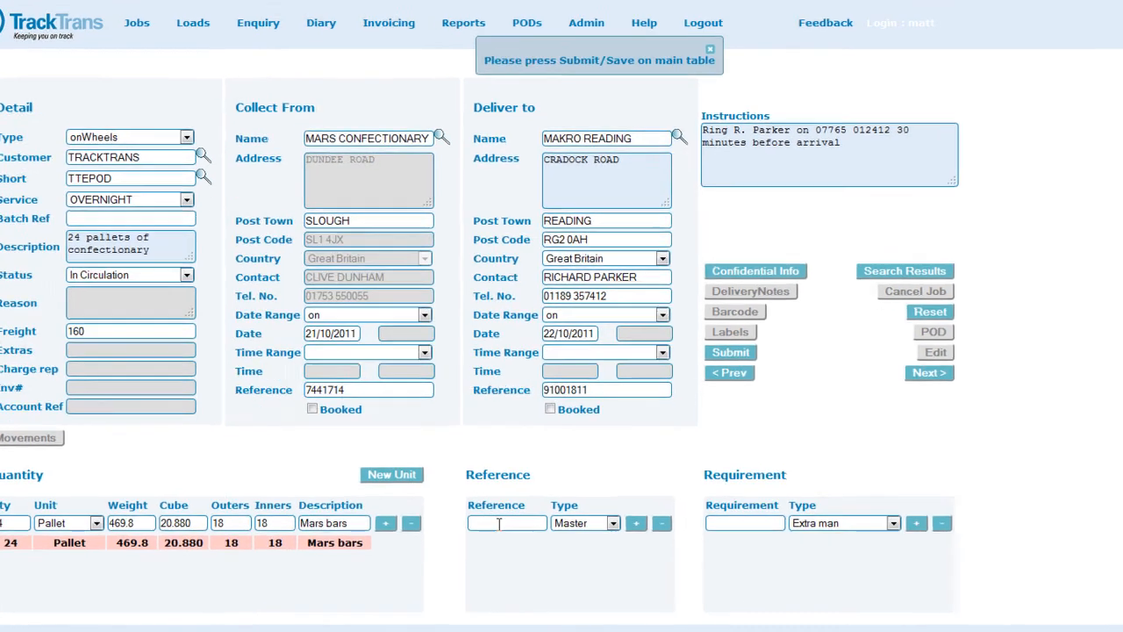
Add reference 100185451 to the job as the Master reference.
click(511, 529)
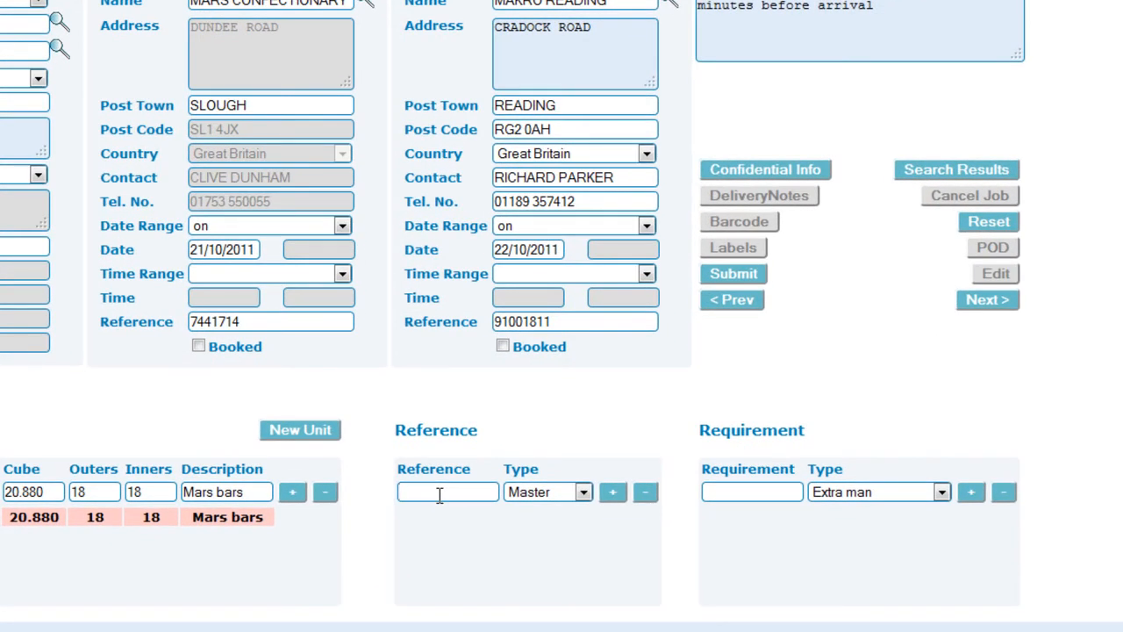
text(100185451)
click(611, 493)
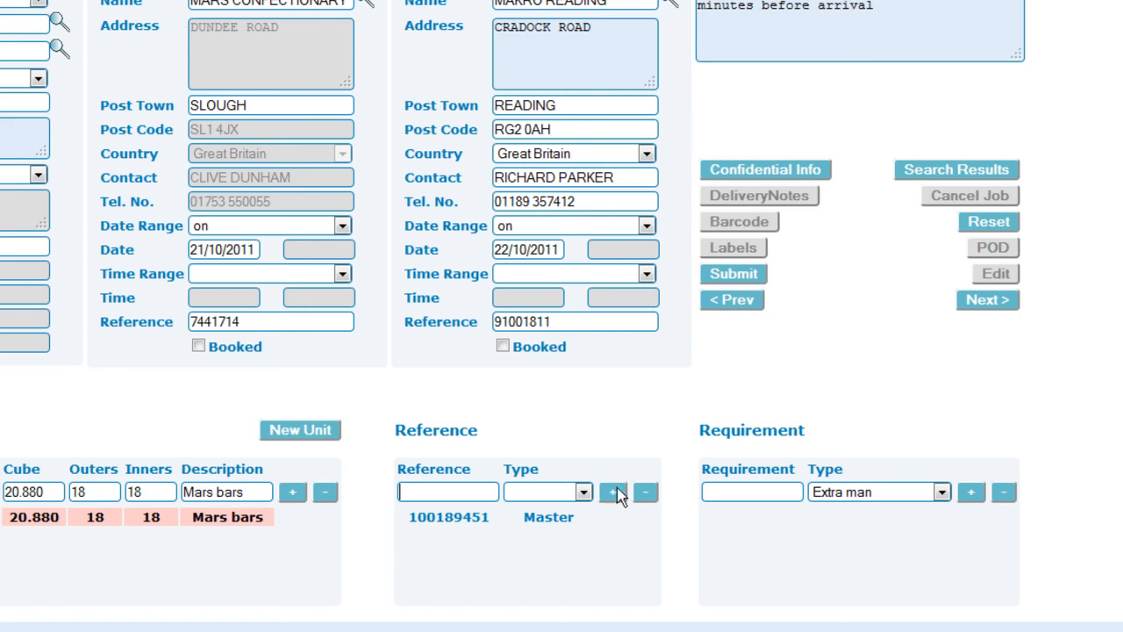
Add a requirement of 1 Extra man and submit the job.
click(829, 490)
click(829, 492)
click(710, 490)
text(1)
click(970, 492)
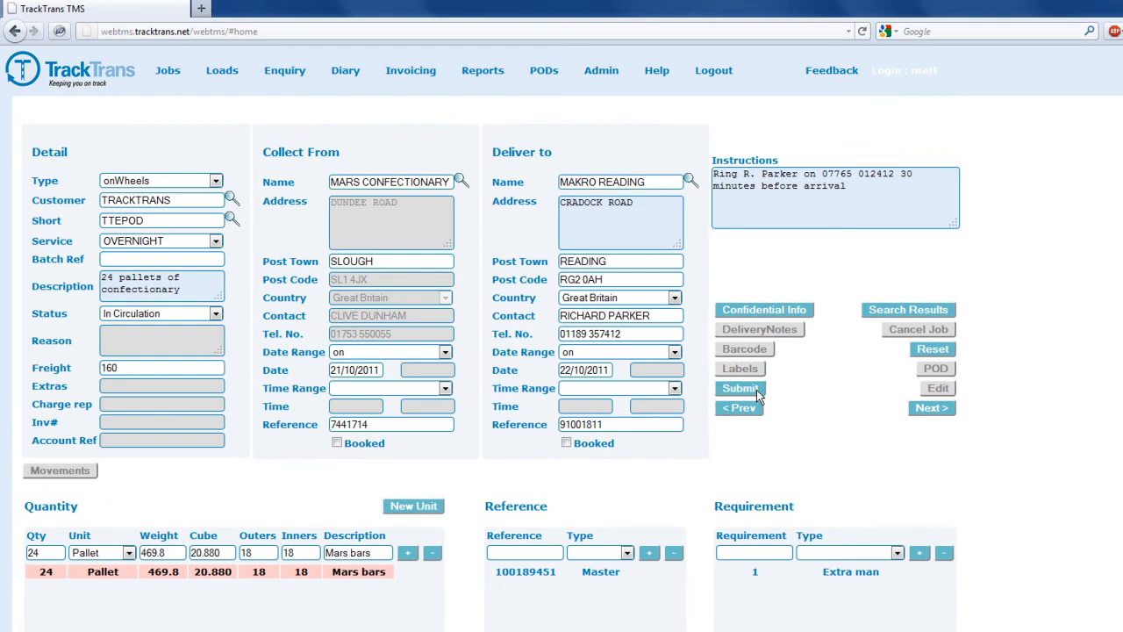
click(757, 392)
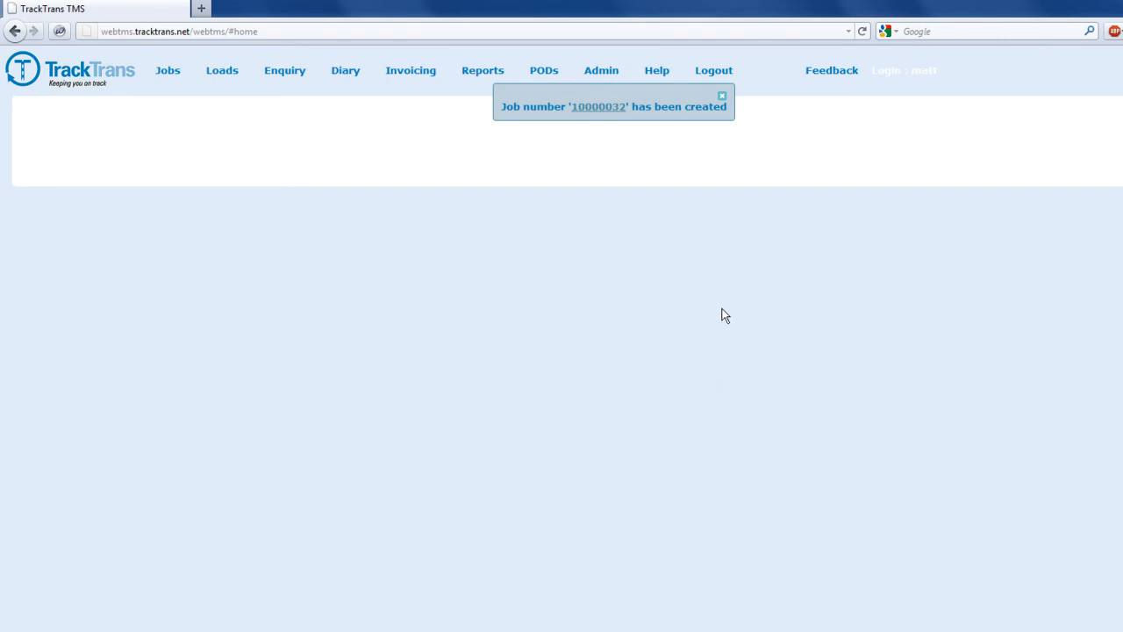
Open job 10000032, generate and review its Goods Delivery Note PDF, then close it.
click(615, 110)
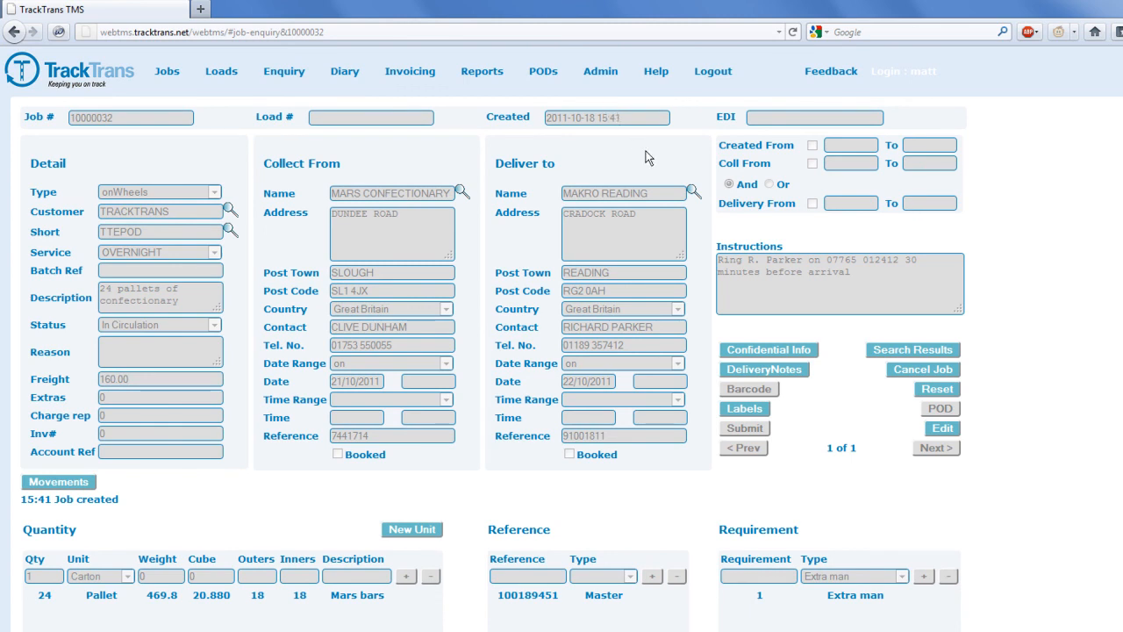
click(747, 369)
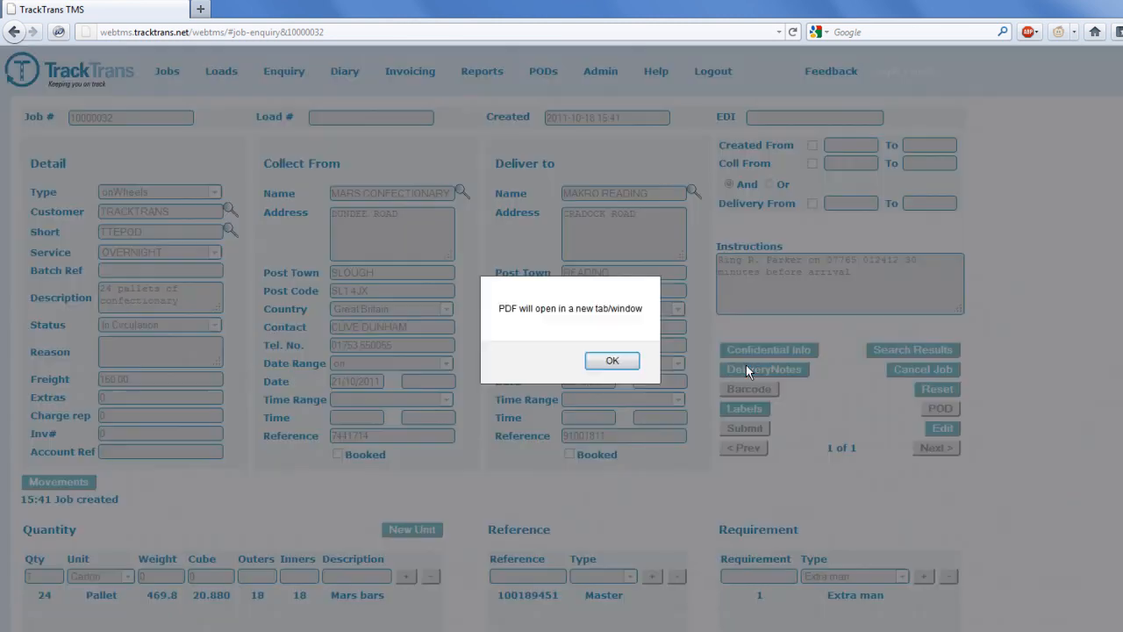
click(617, 359)
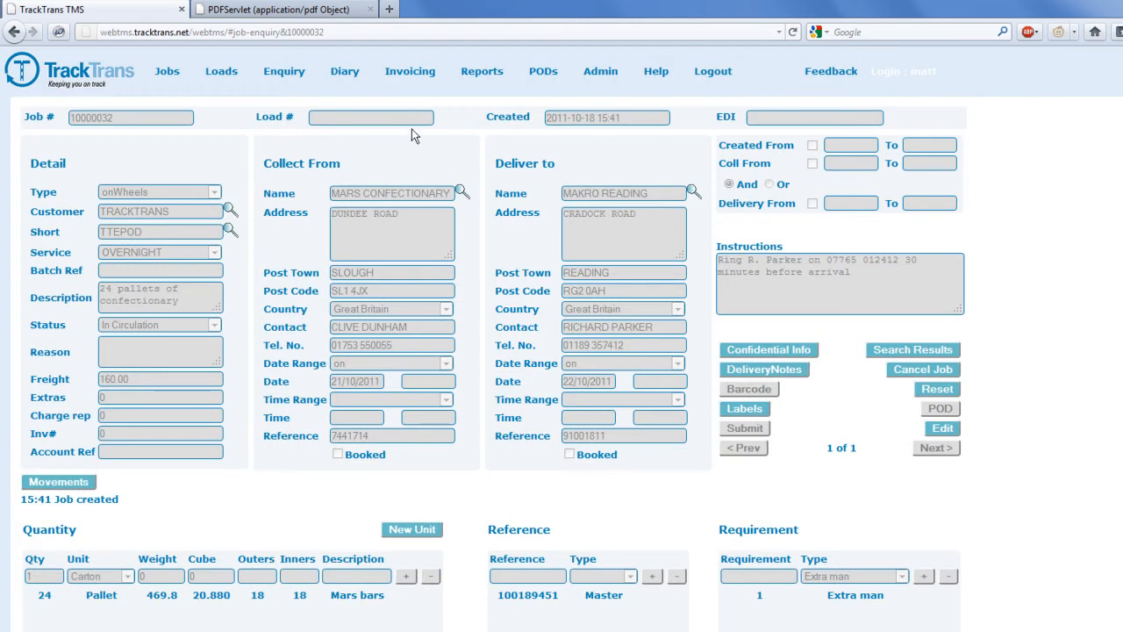
click(324, 12)
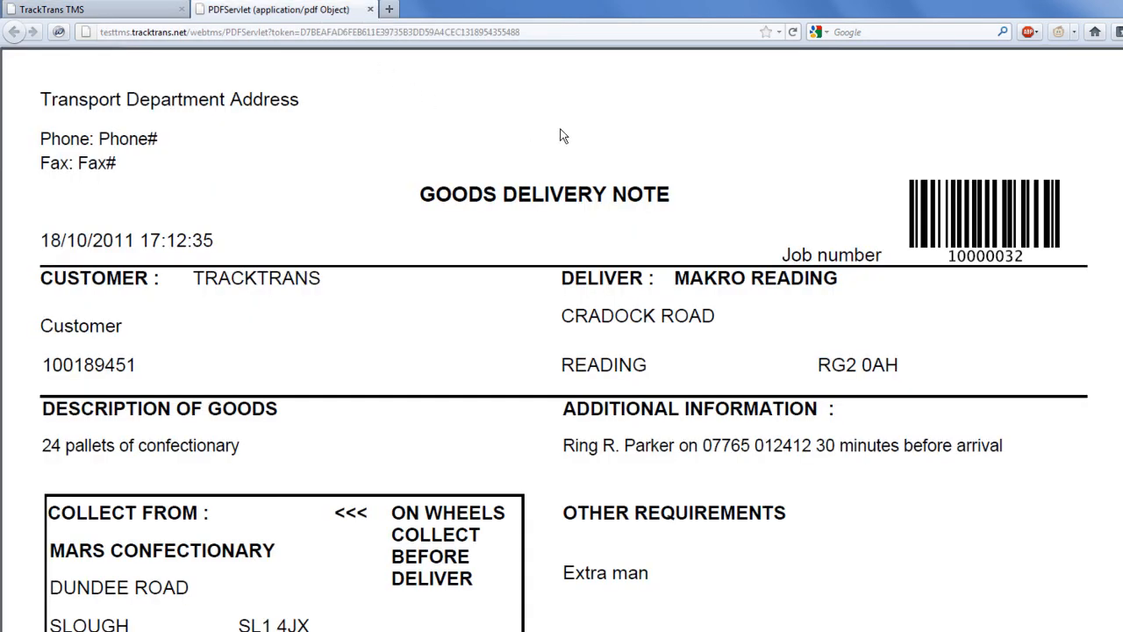
scroll(750, 161, down, 3)
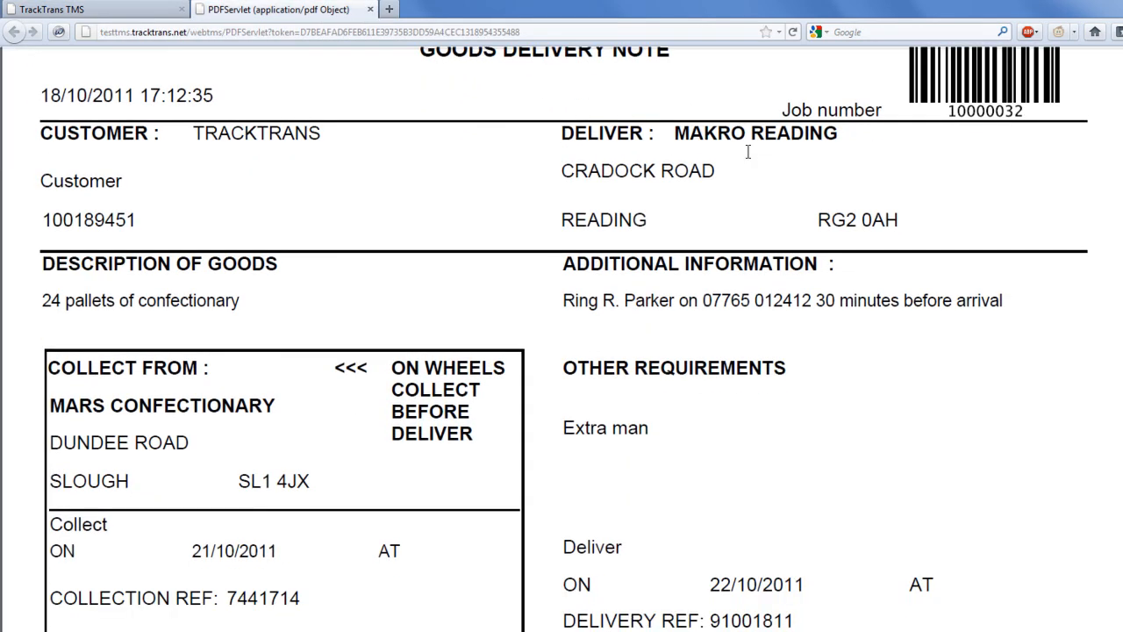
scroll(749, 156, down, 5)
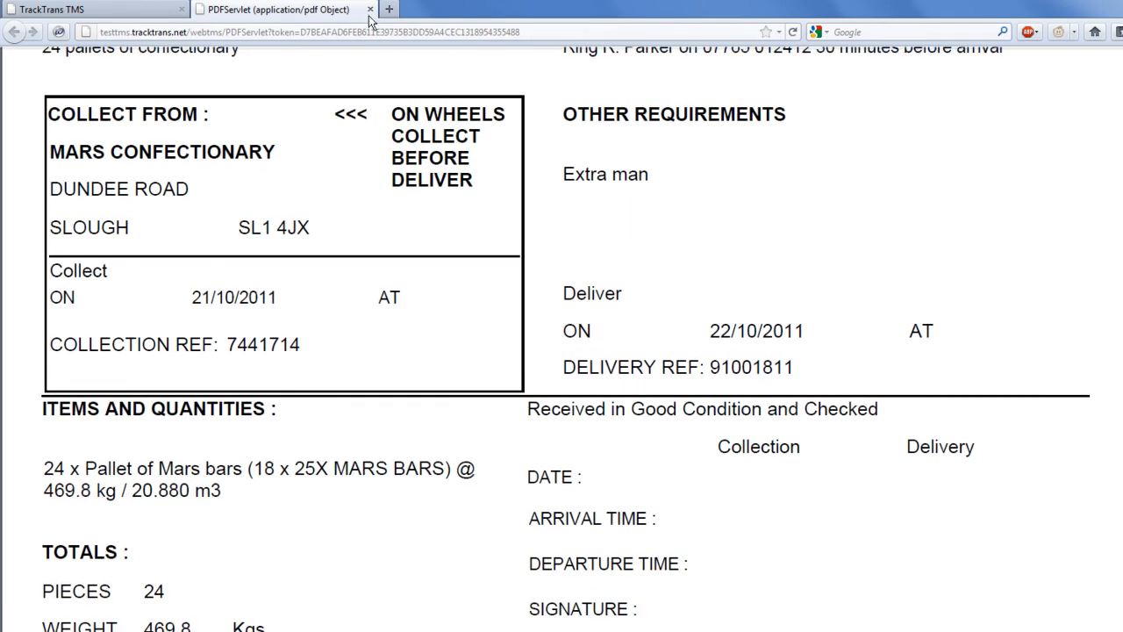
click(370, 9)
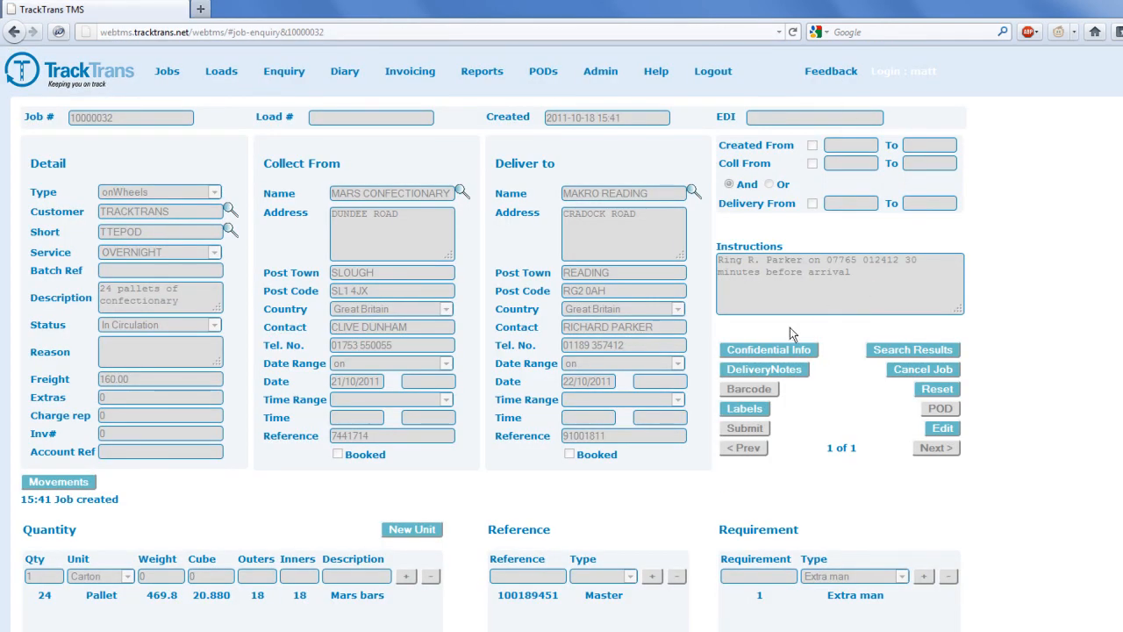
Generate the 24 pallet labels PDF for job 10000032 and scroll through it.
click(740, 405)
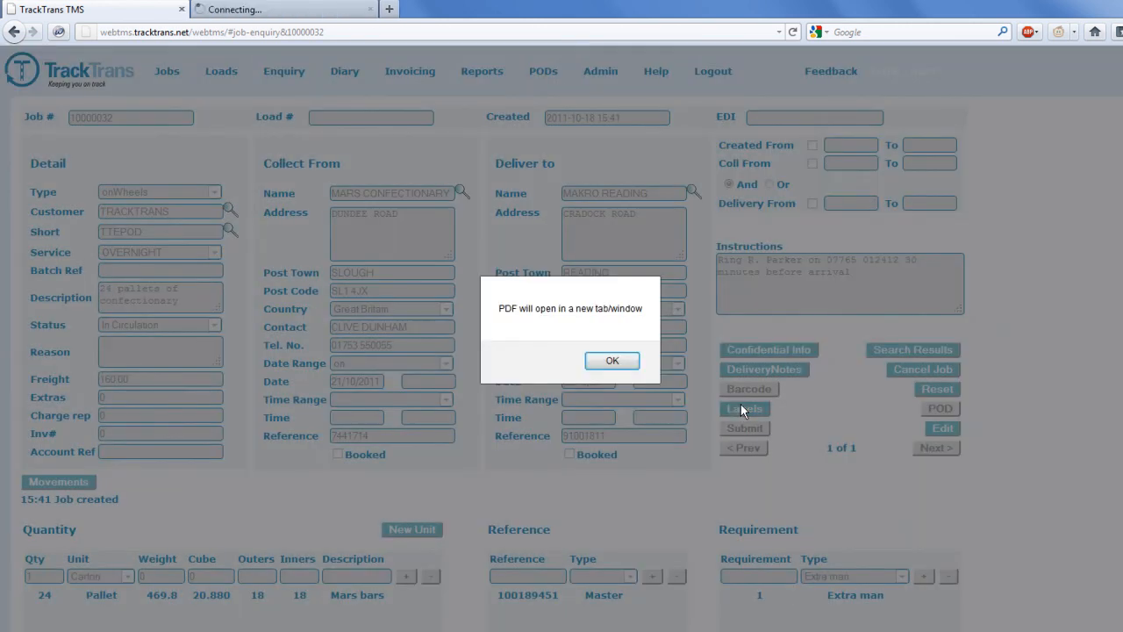
click(615, 361)
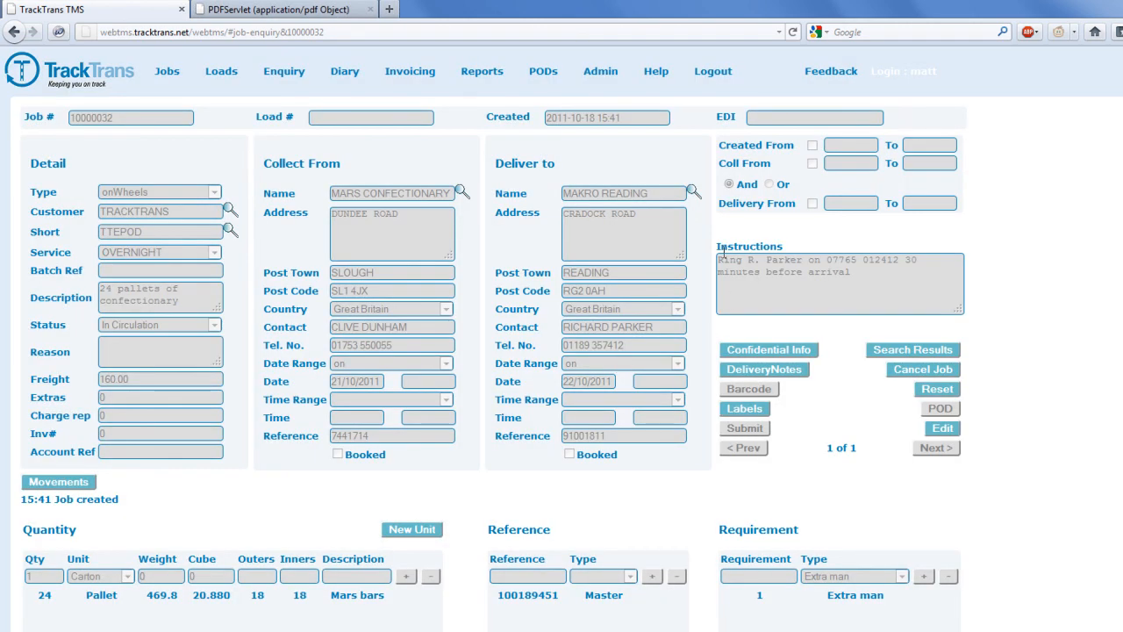
click(324, 16)
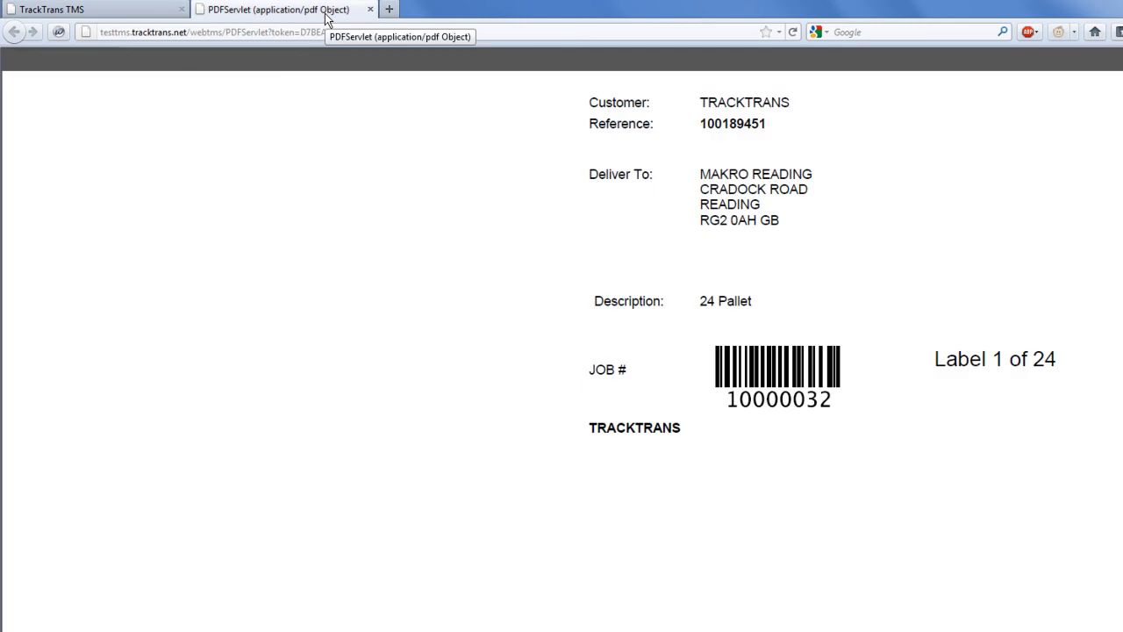
scroll(416, 213, down, 2)
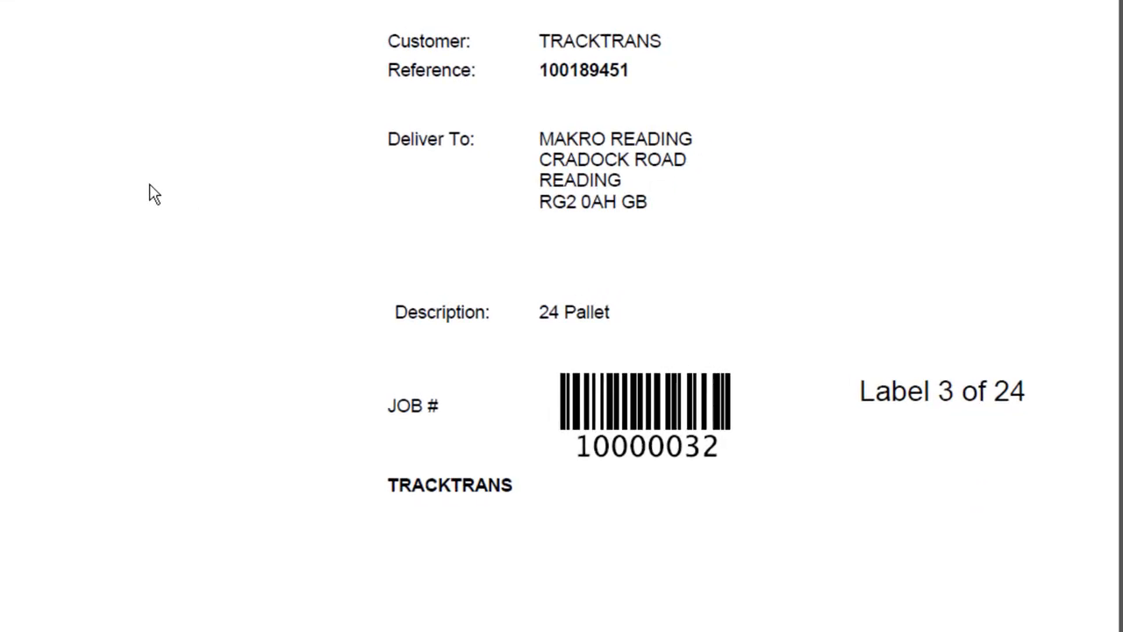
scroll(154, 193, down, 4)
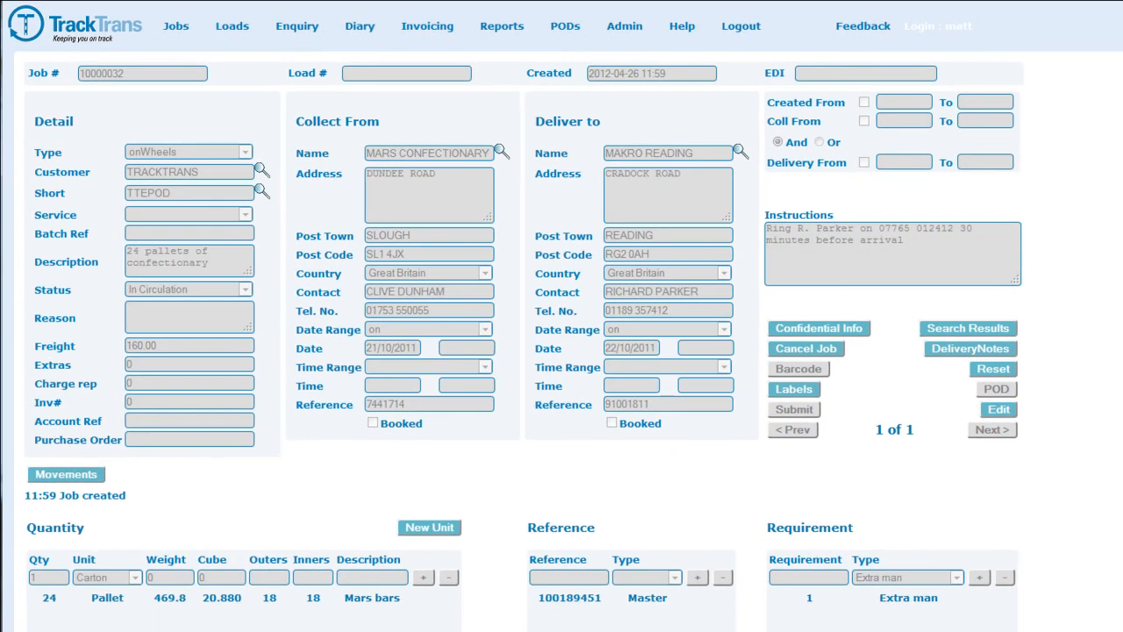
Start a new load on the Add Load page and list the unallocated jobs.
mouse_move(230, 19)
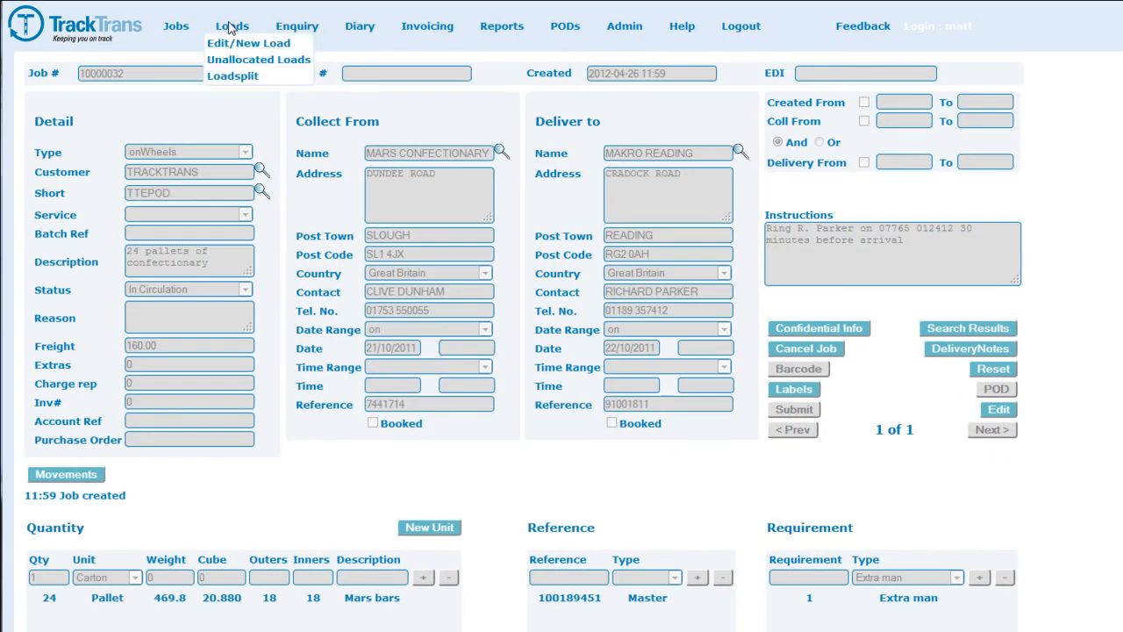
click(280, 42)
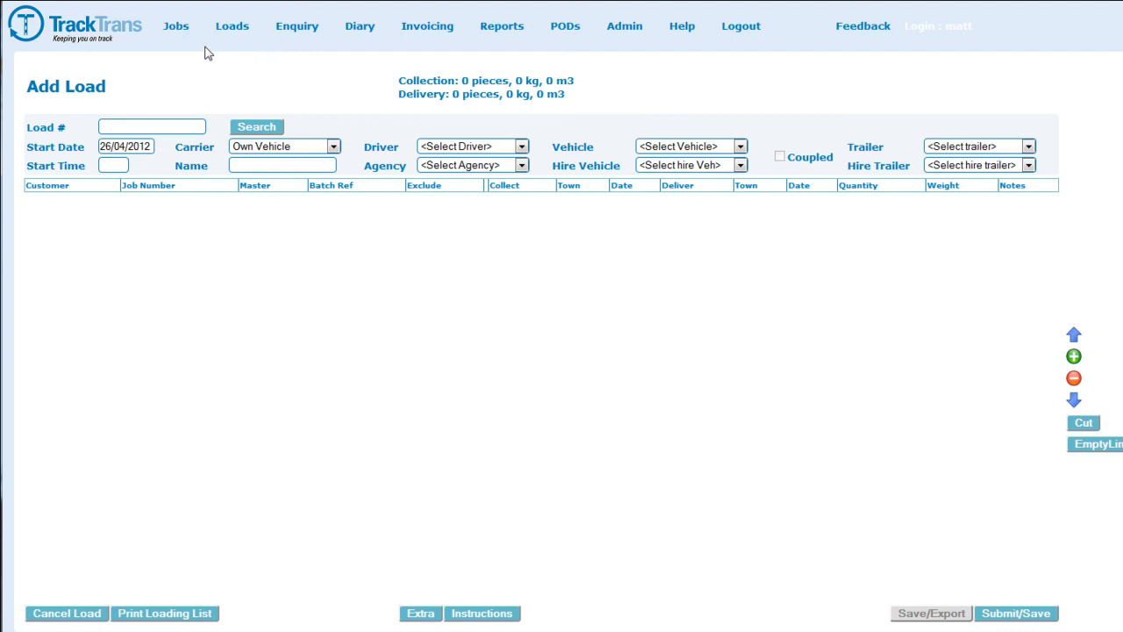
mouse_move(183, 29)
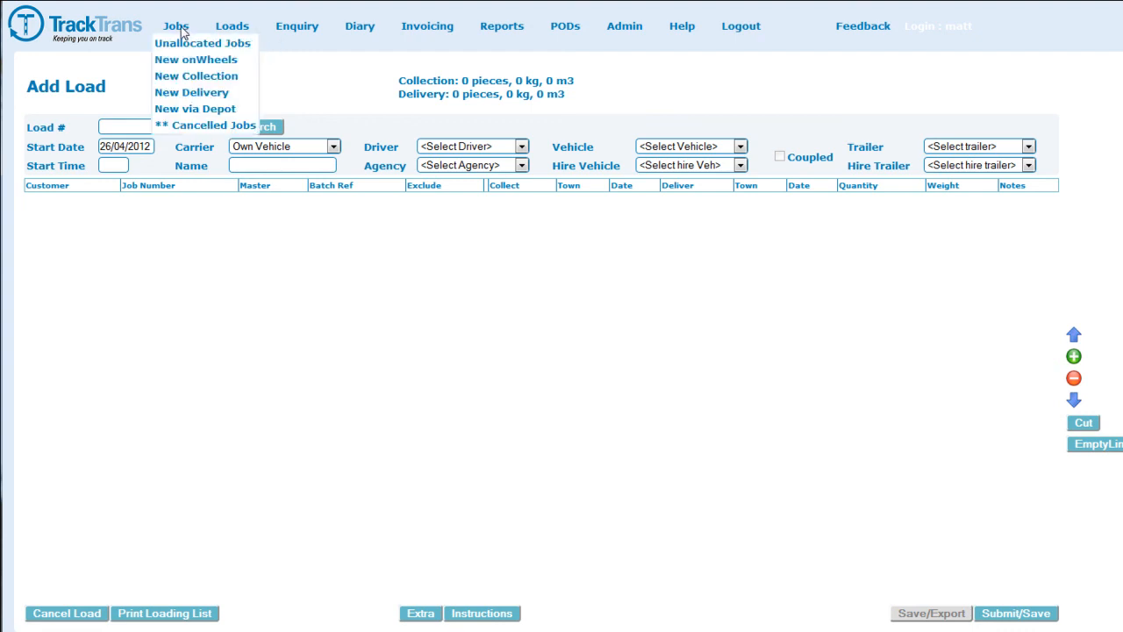
click(226, 43)
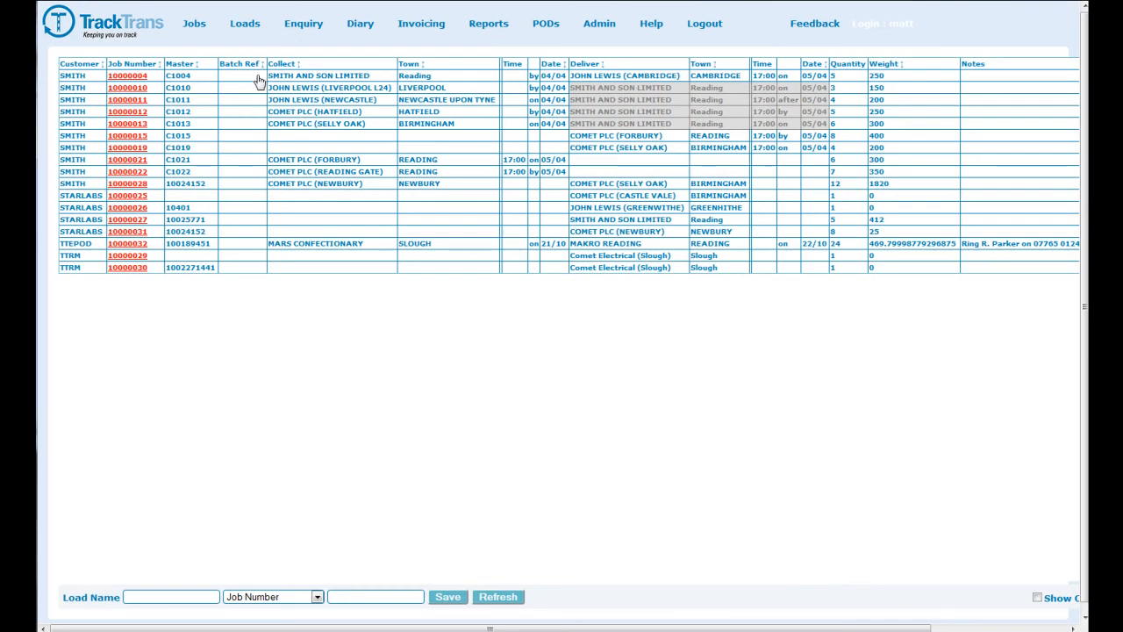
Save jobs 10000004, 10000021 and 10000022 as a new load named 'Reading Collections'.
click(258, 77)
click(237, 162)
click(237, 174)
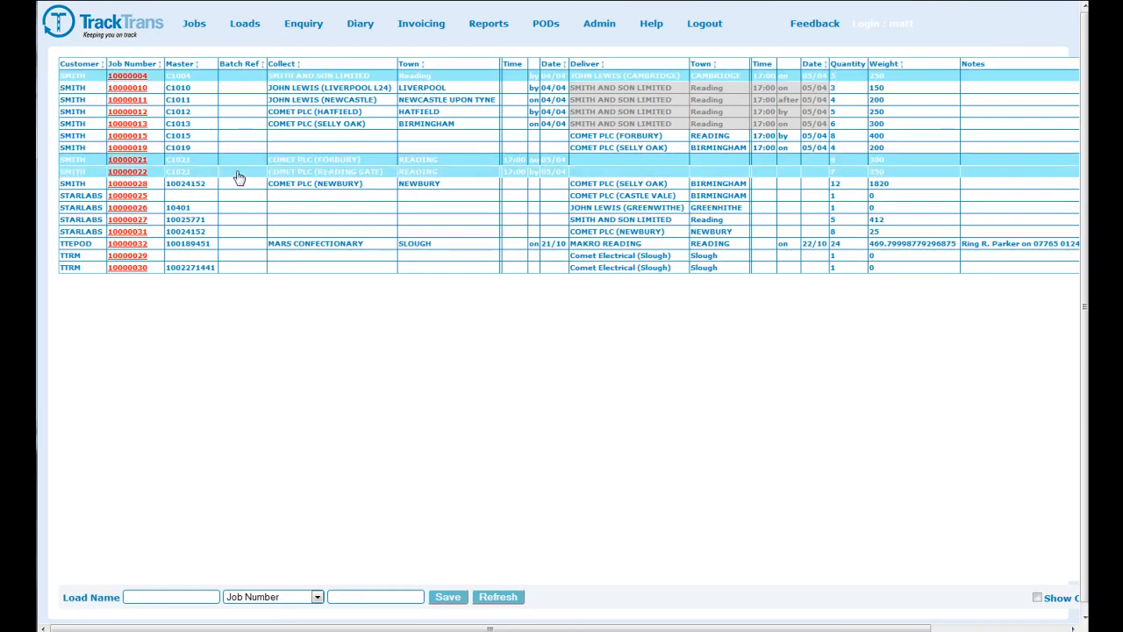
click(164, 595)
text(Reading L)
text(ollections)
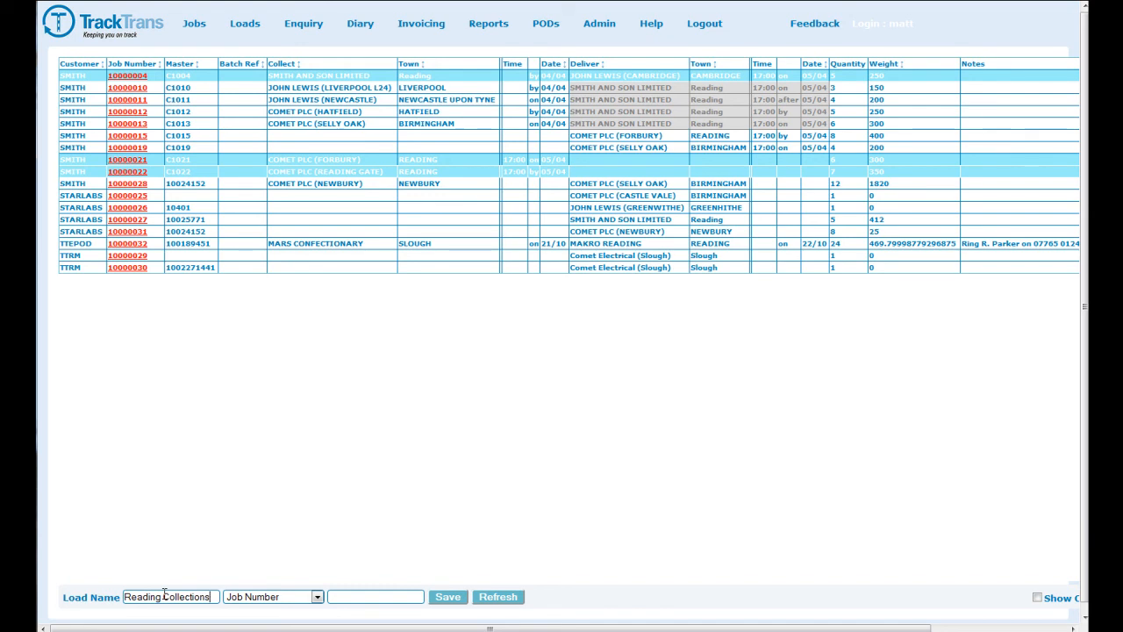
click(443, 602)
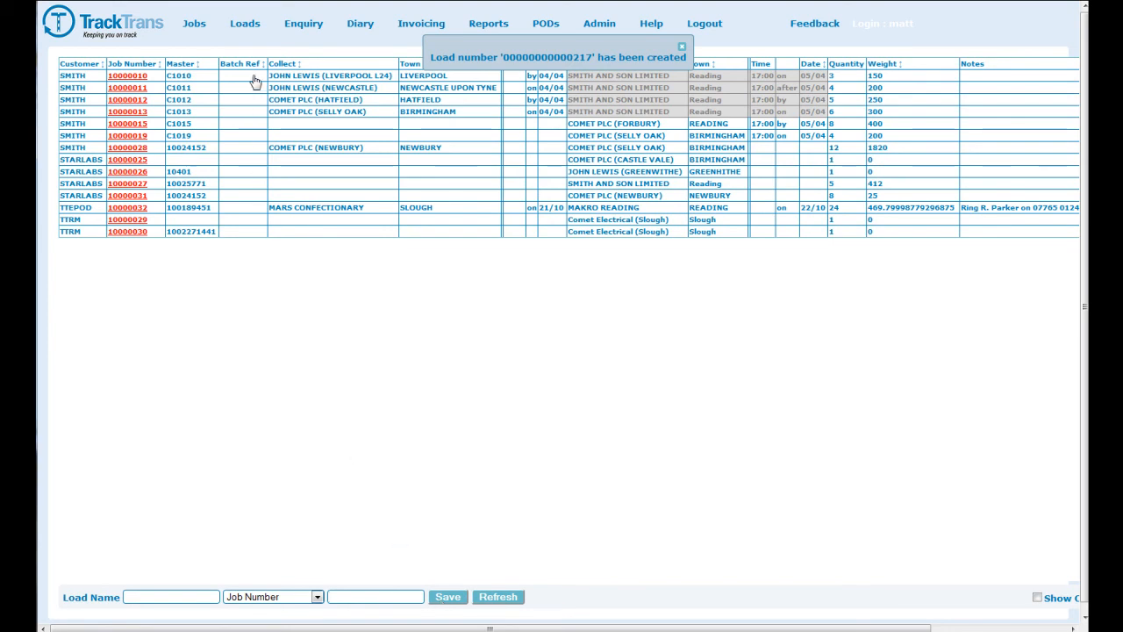
Select load 000217 Reading Collections in the Unallocated Loads list.
mouse_move(248, 26)
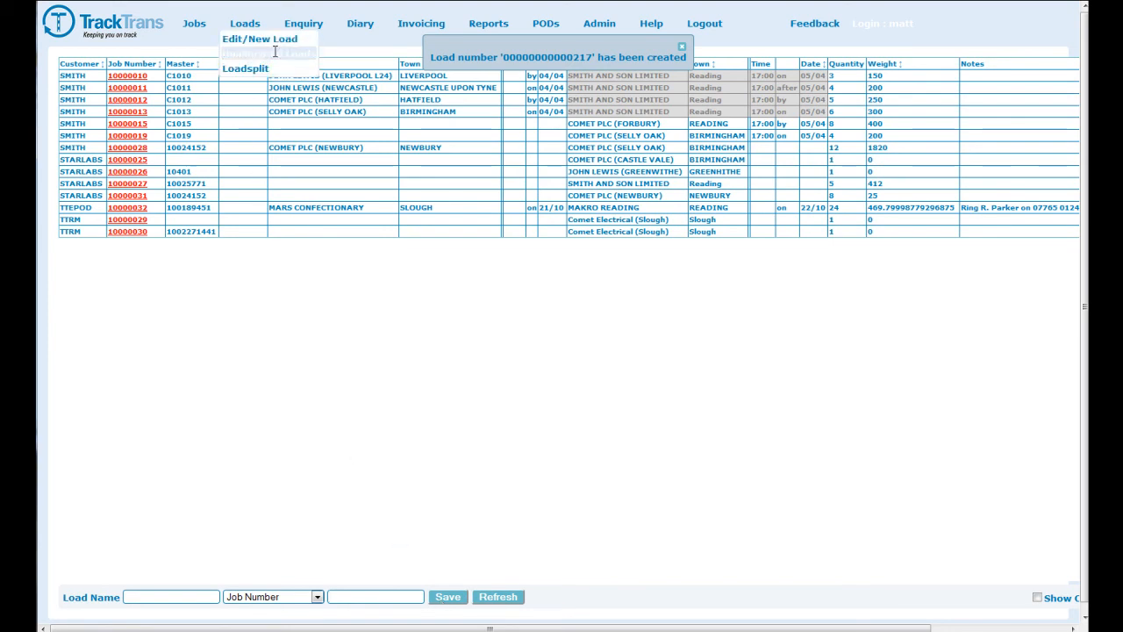
click(275, 53)
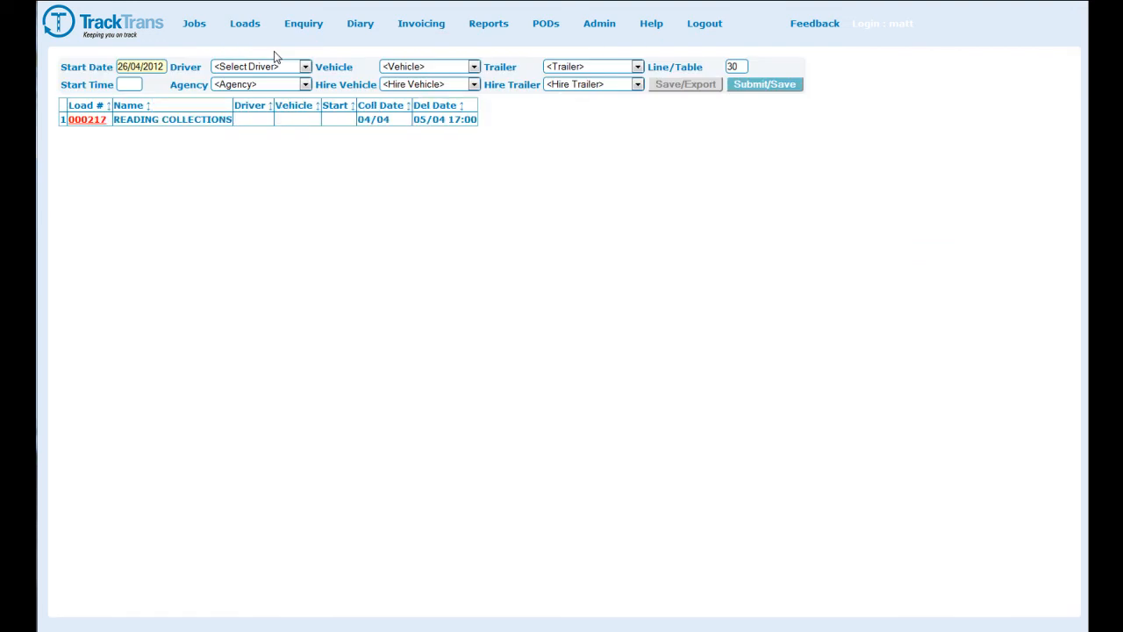
click(269, 123)
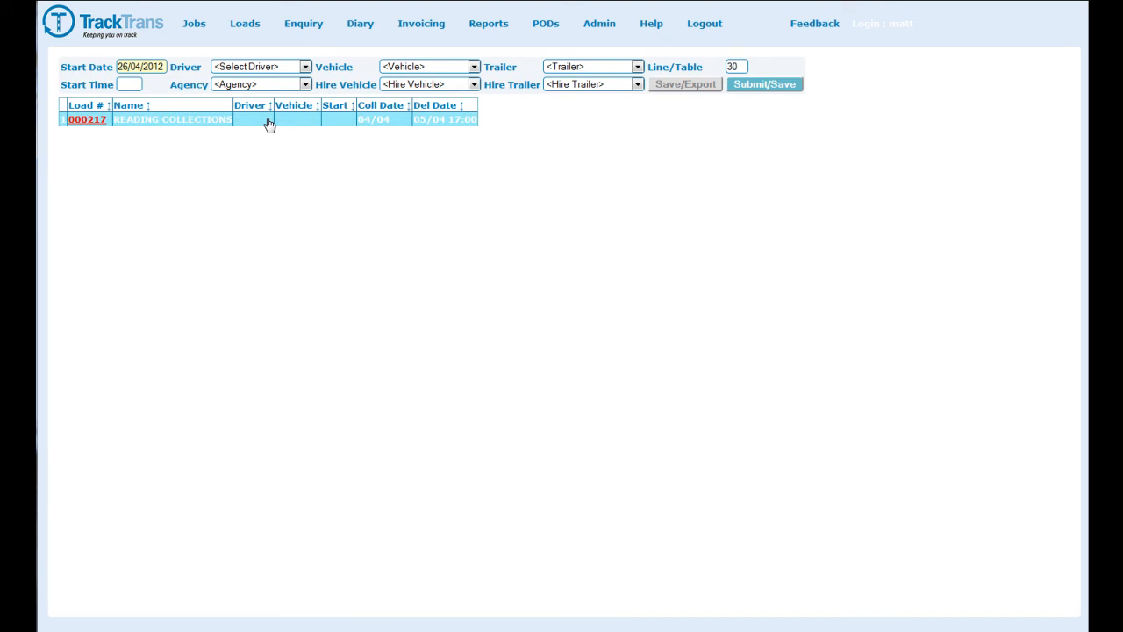